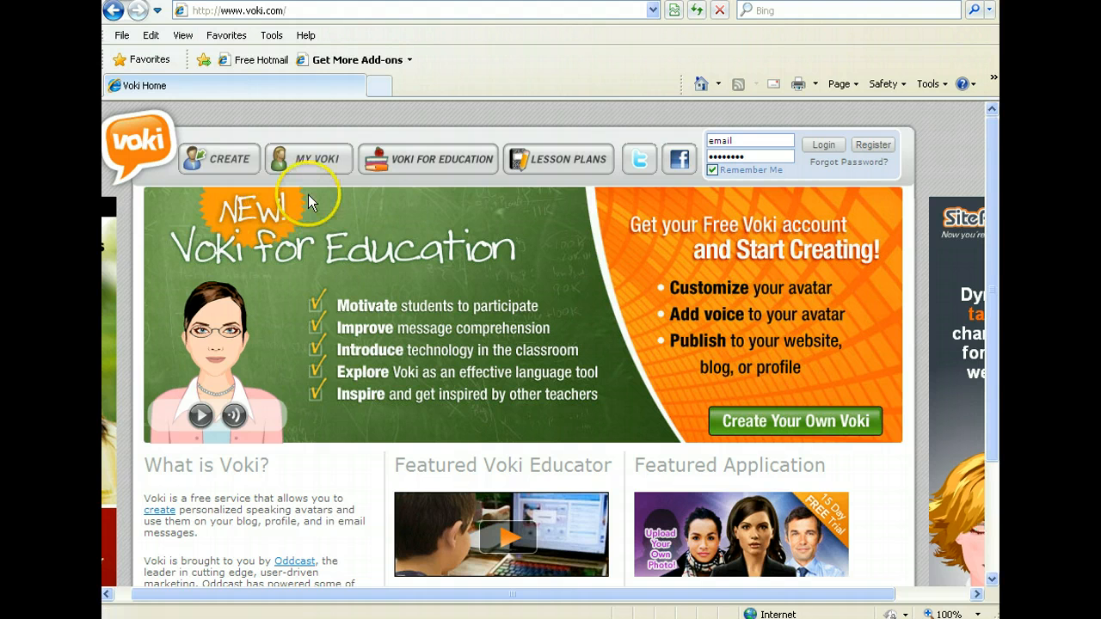
click(287, 11)
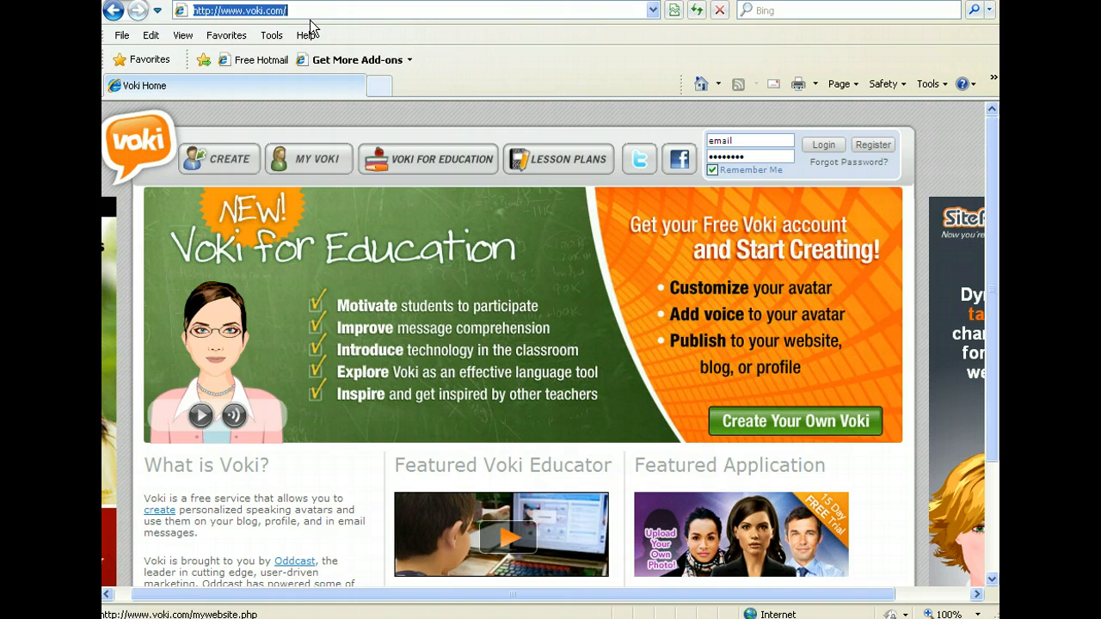
click(314, 10)
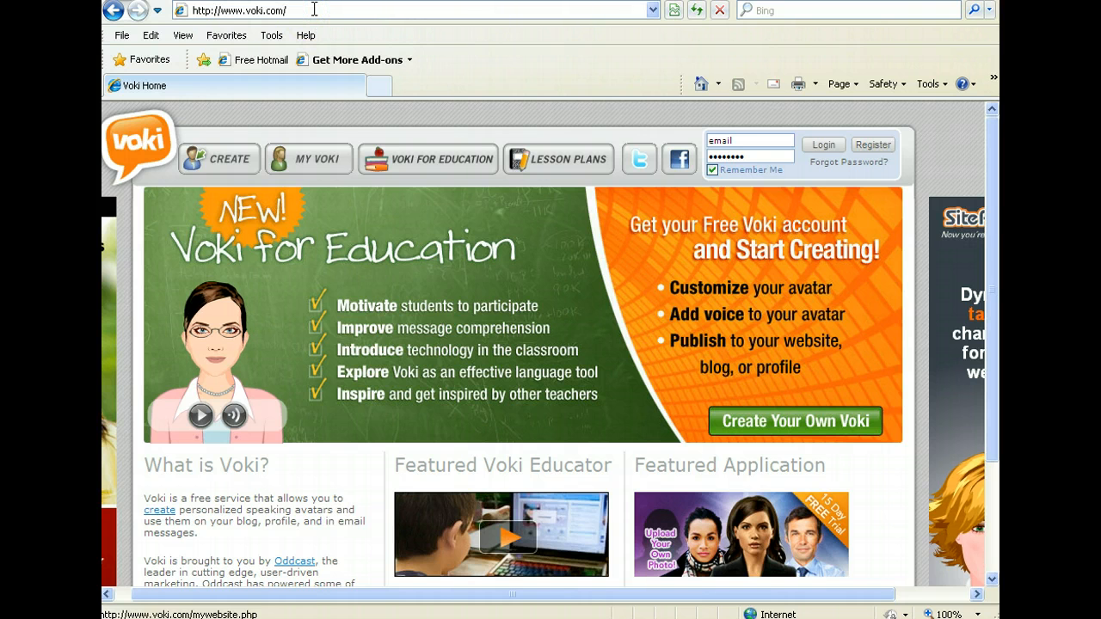
double_click(303, 9)
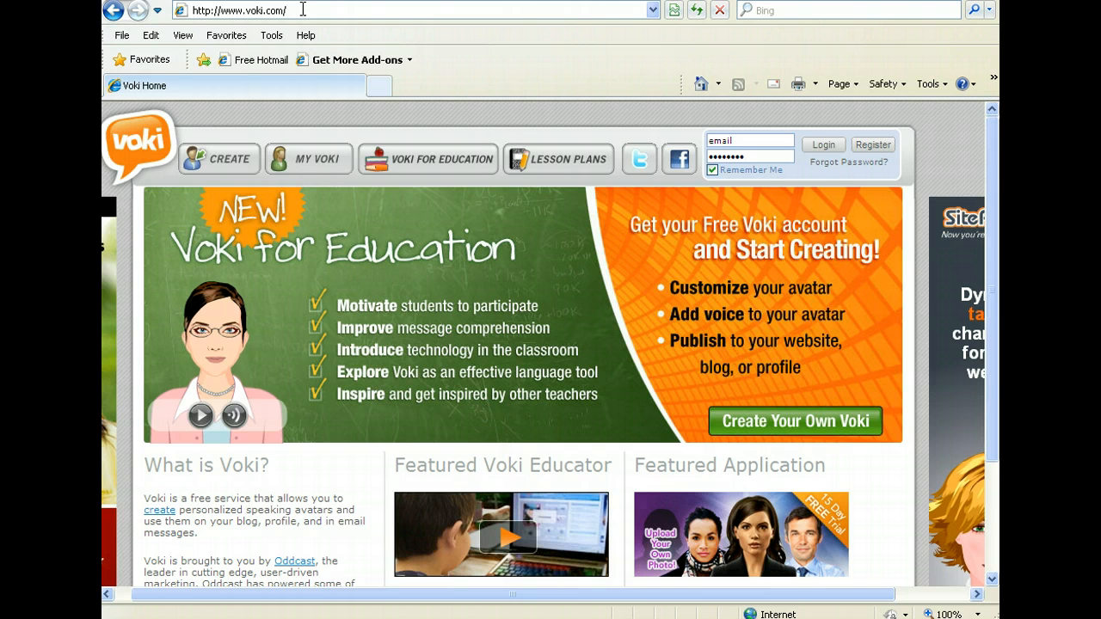
Open the page for creating your own Voki
click(240, 173)
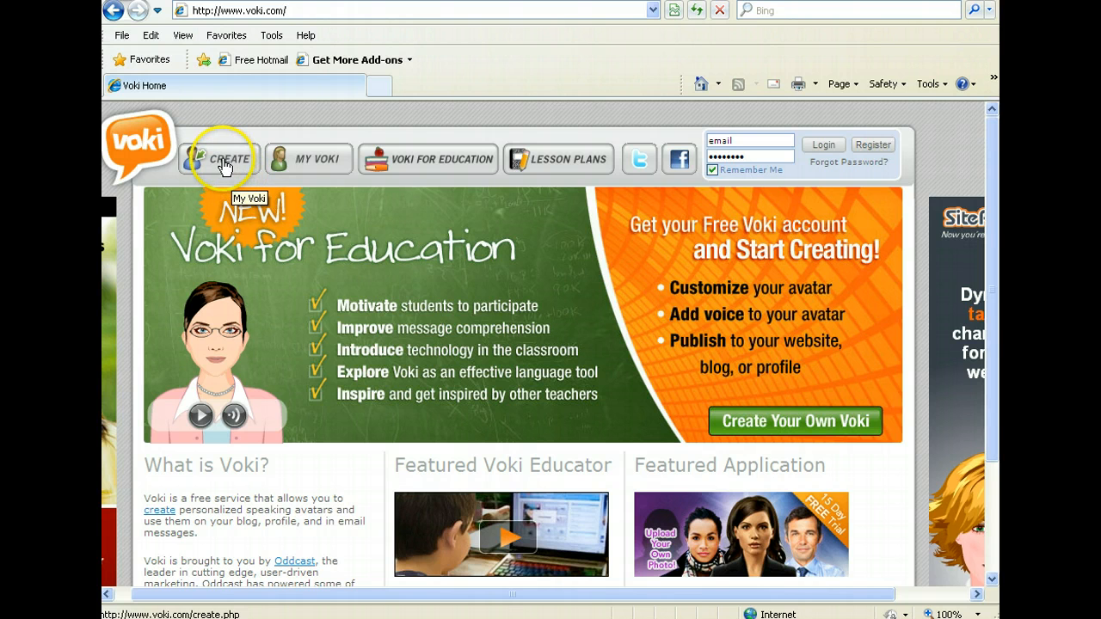
click(760, 428)
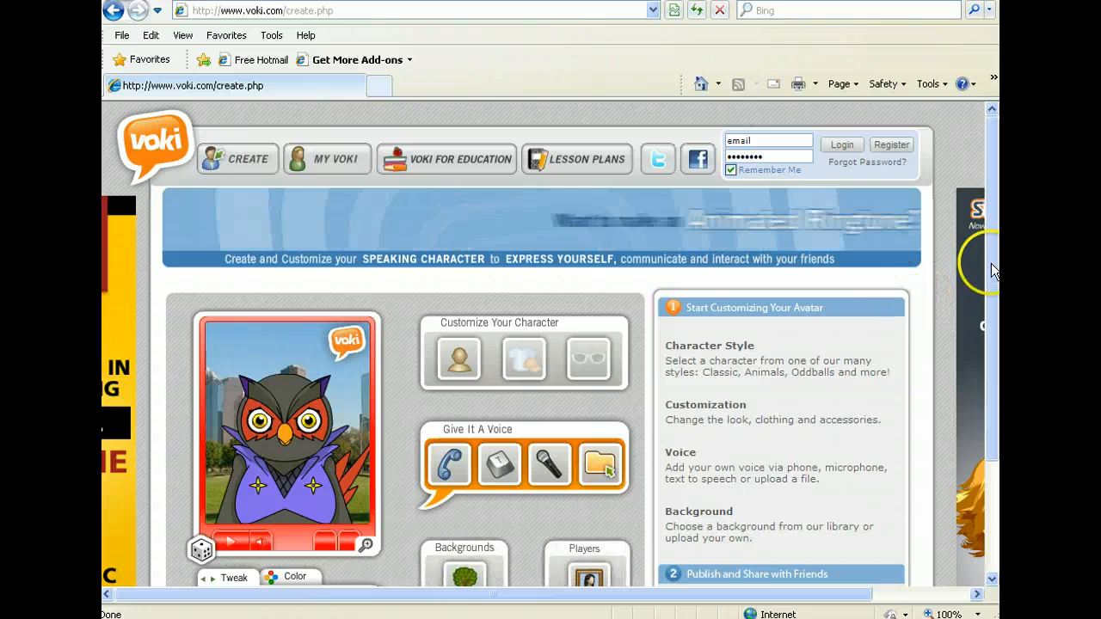
Try out three random characters and restore the original owl character
drag(992, 270, 980, 298)
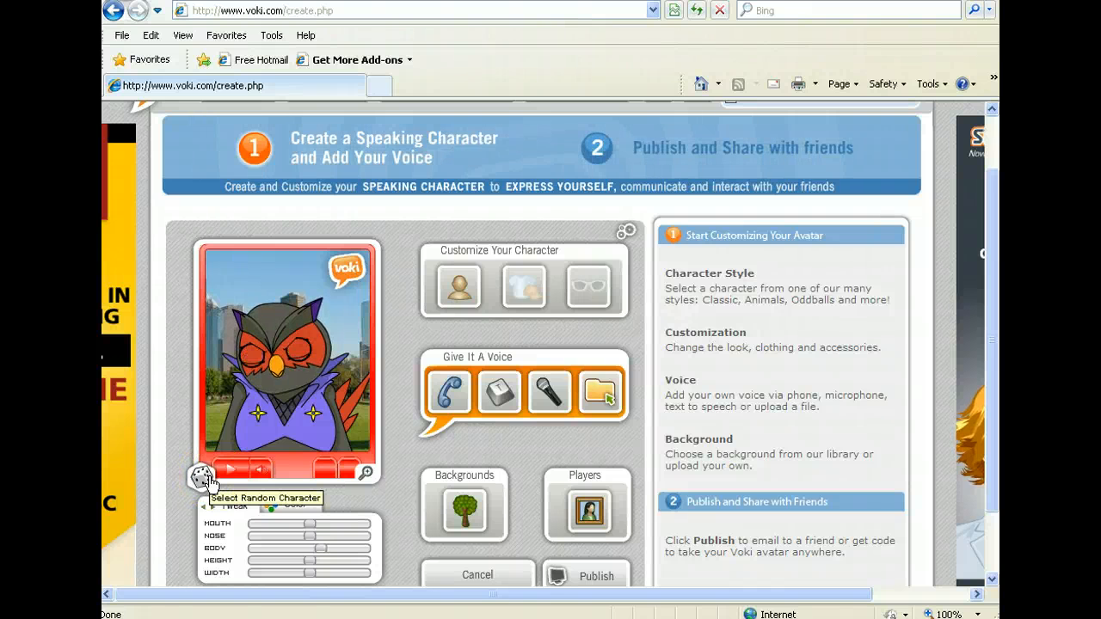
click(205, 479)
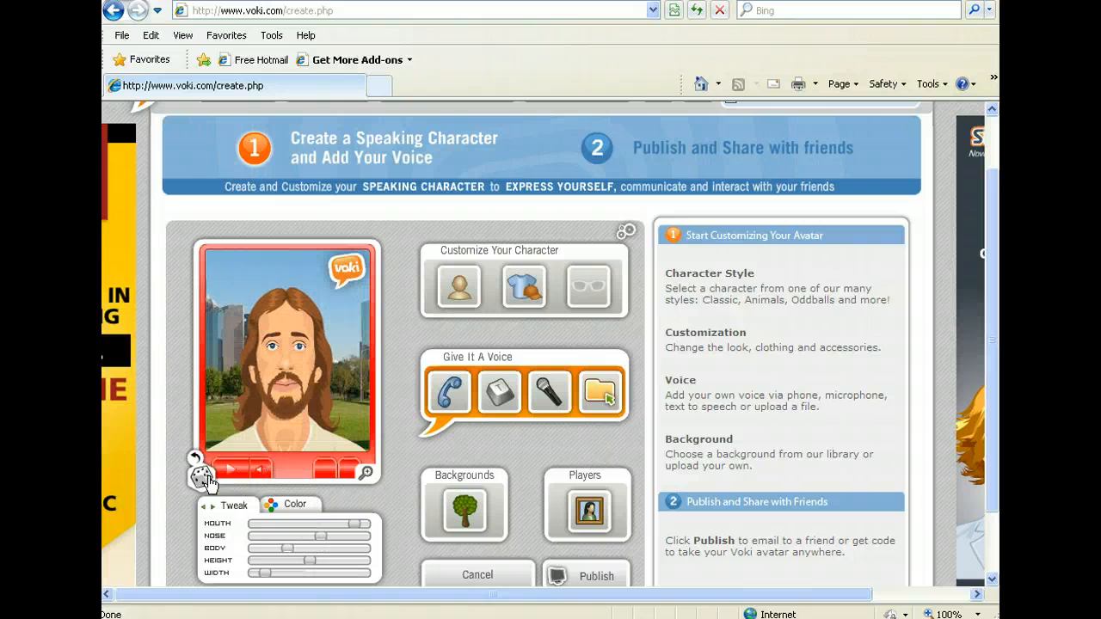
click(204, 480)
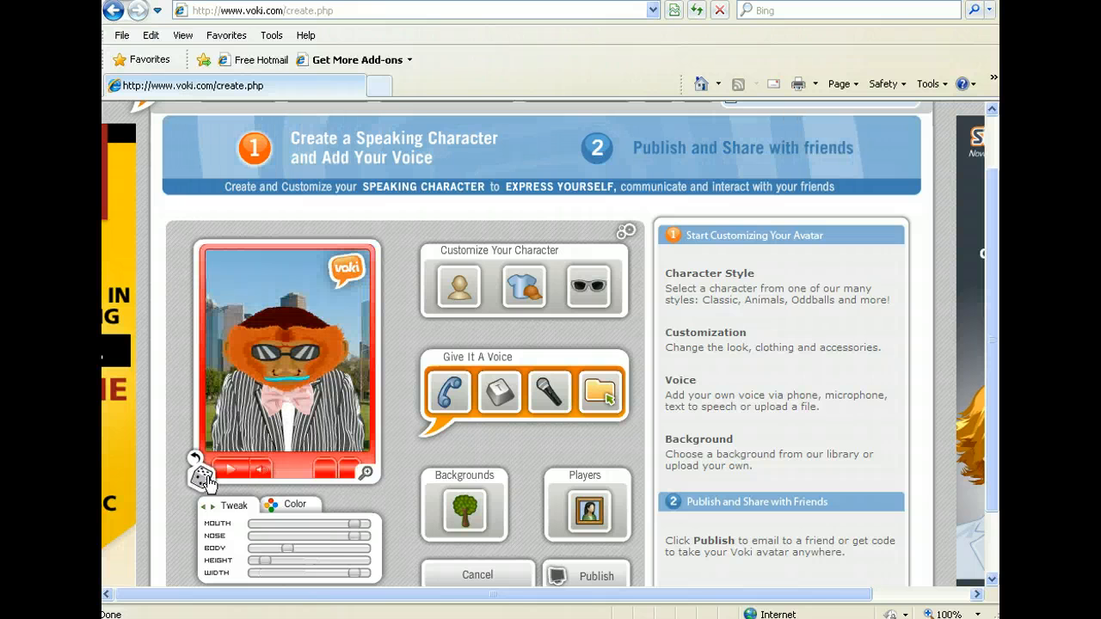
click(204, 480)
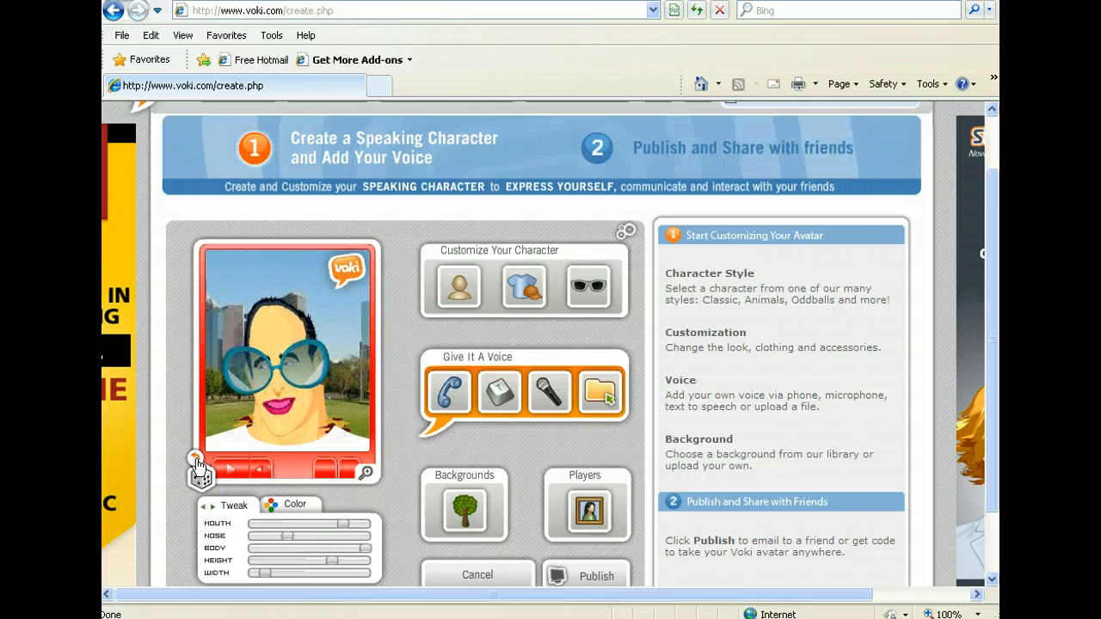
click(196, 457)
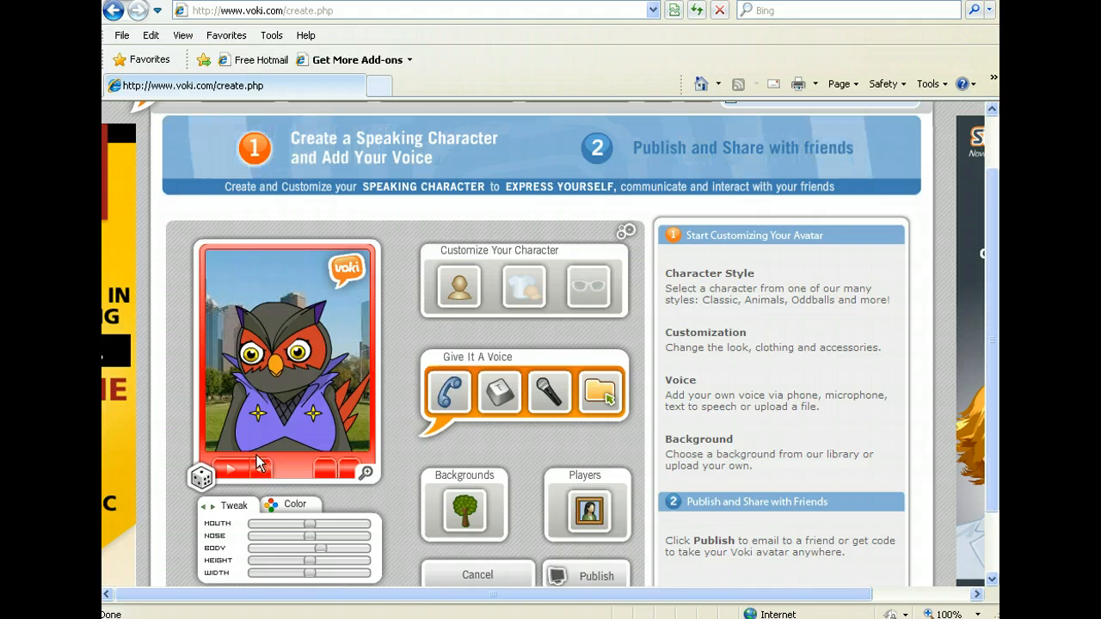
Open the character head styles and view the Digimon set filtered by male, female and all
click(449, 307)
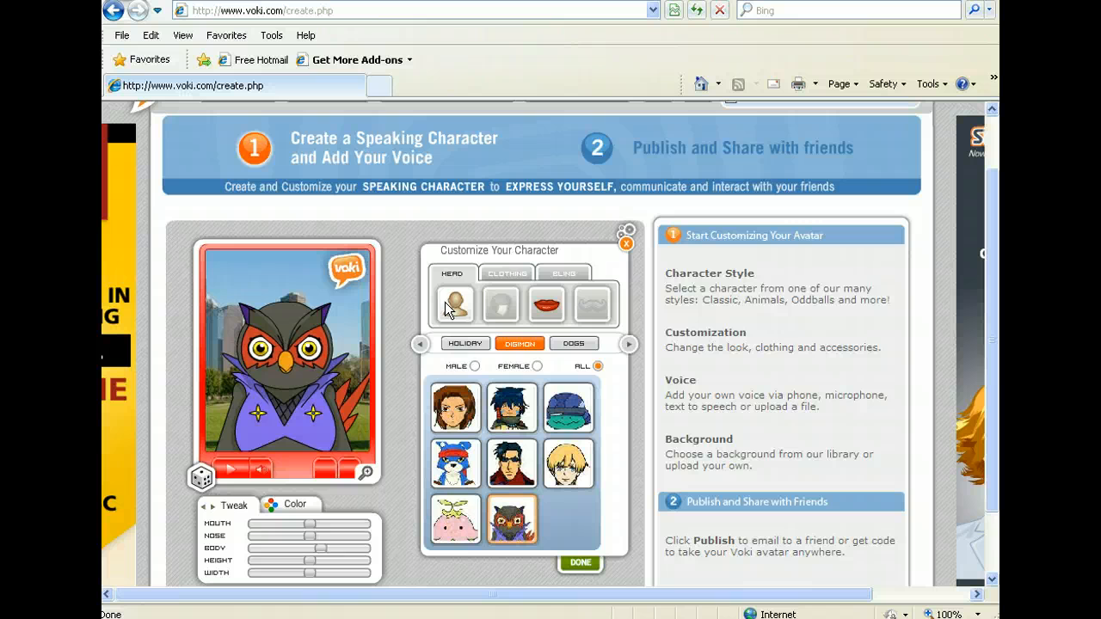
click(474, 367)
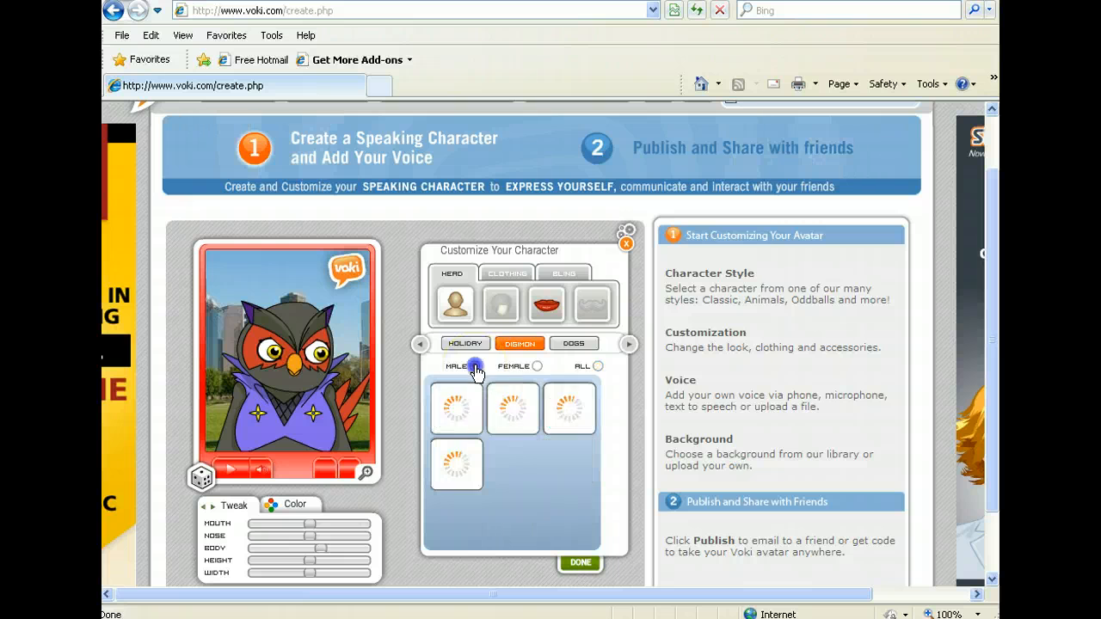
click(537, 366)
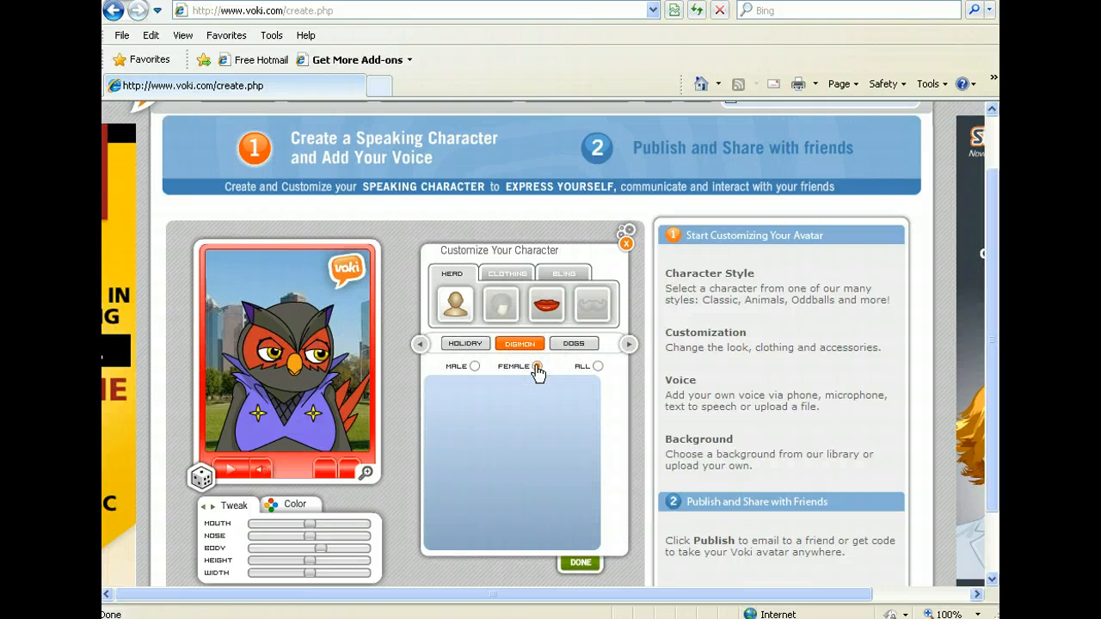
click(596, 366)
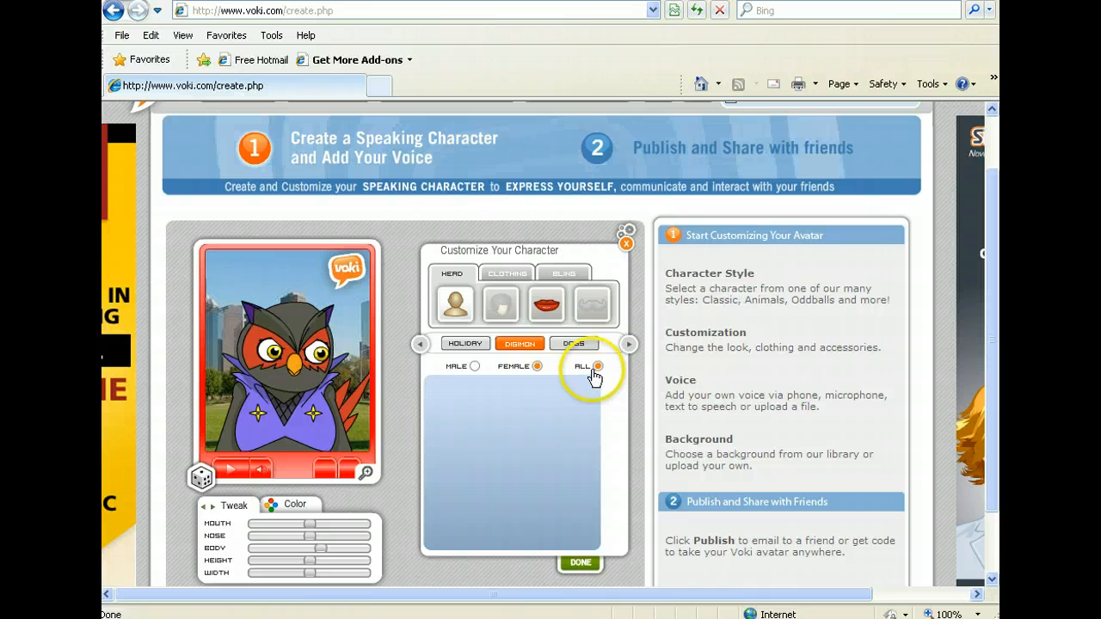
Browse the dog and cat characters and choose the red-haired man from the Classic style
click(569, 344)
click(628, 344)
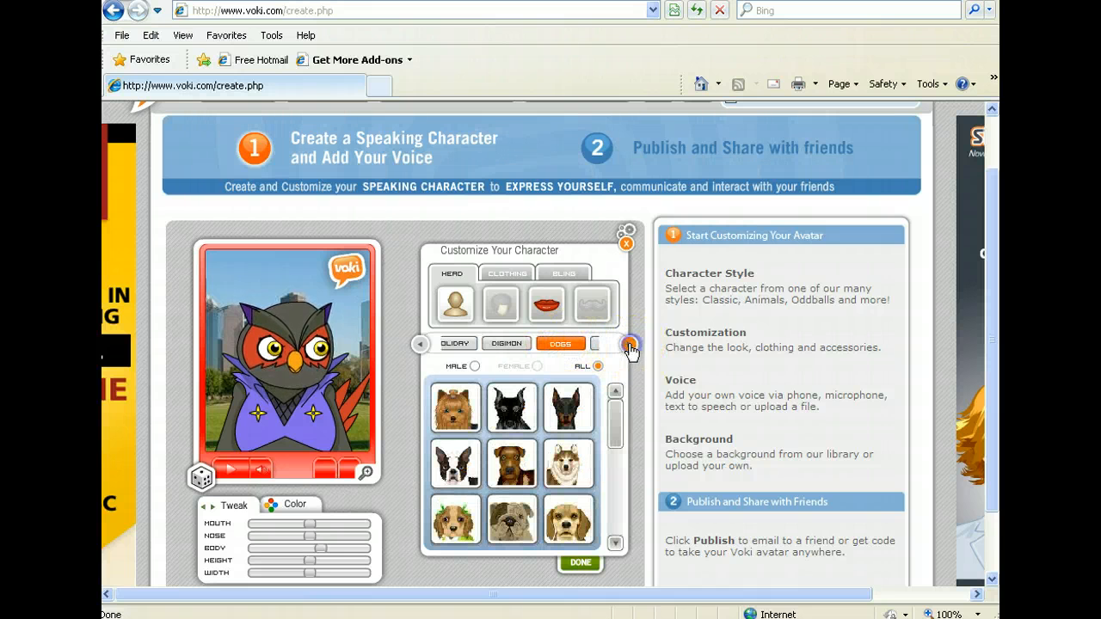
click(589, 345)
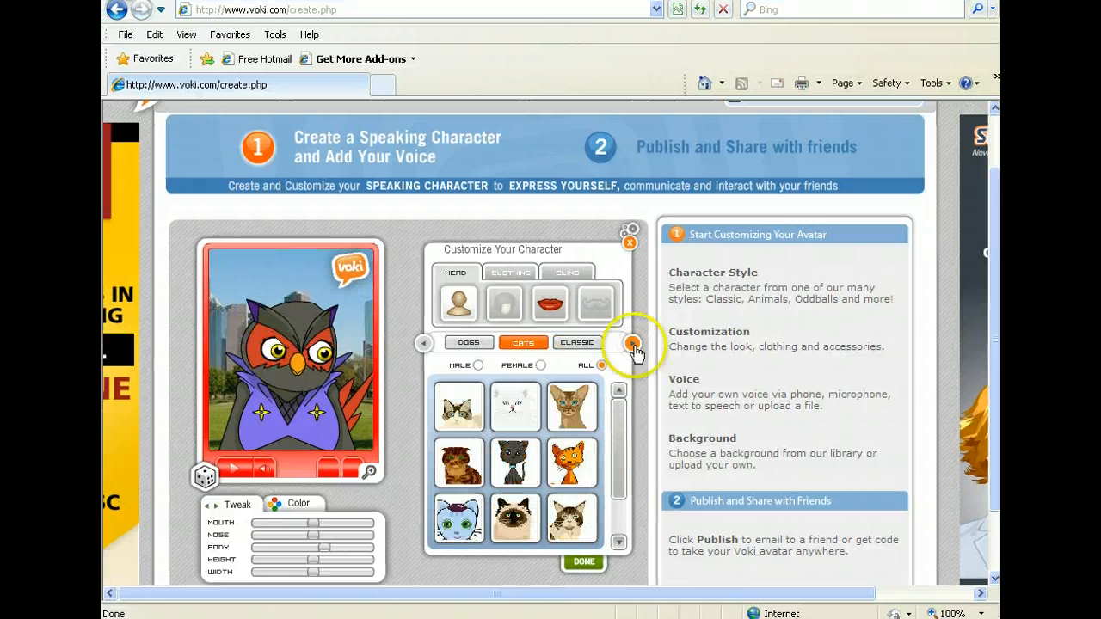
click(632, 346)
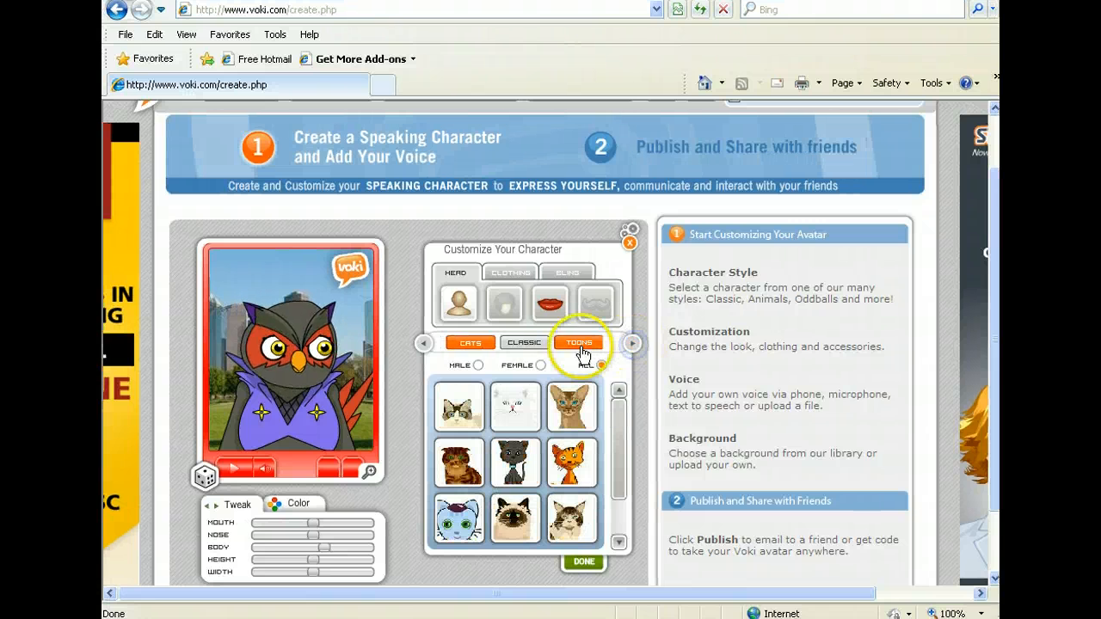
click(513, 346)
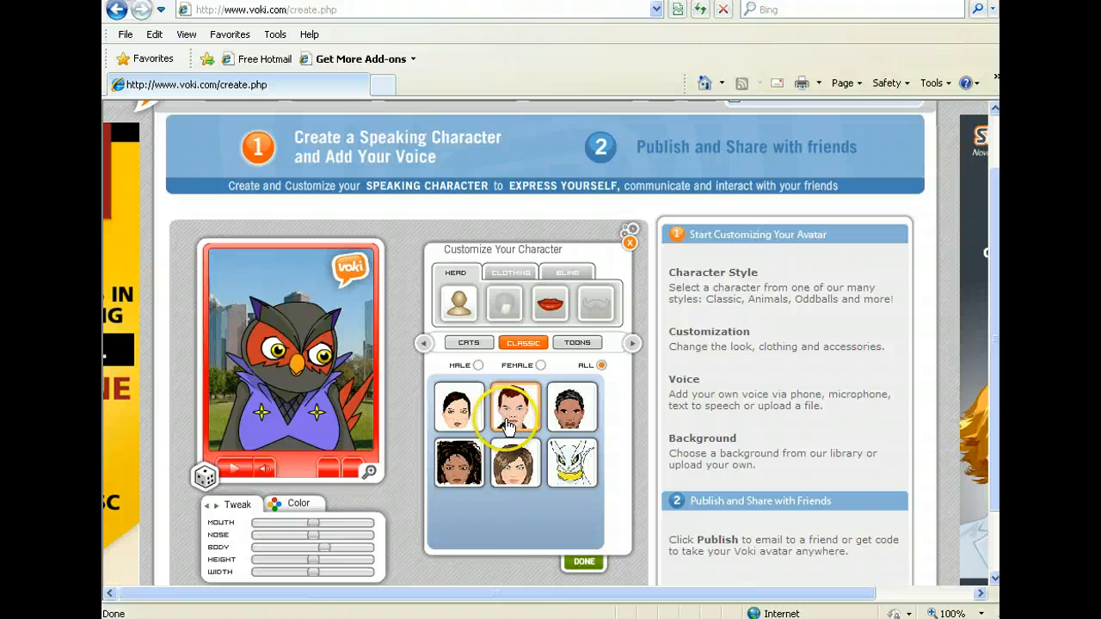
click(508, 427)
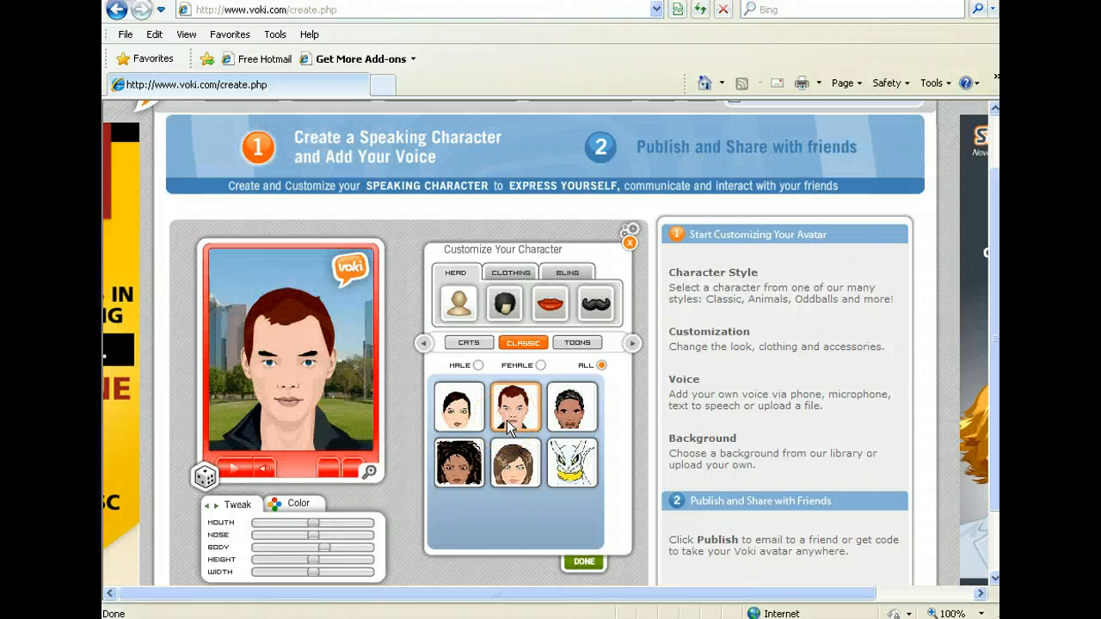
Try several hairstyles on the character, including bald and balding, and settle on the full, swept black hair
click(506, 345)
click(503, 308)
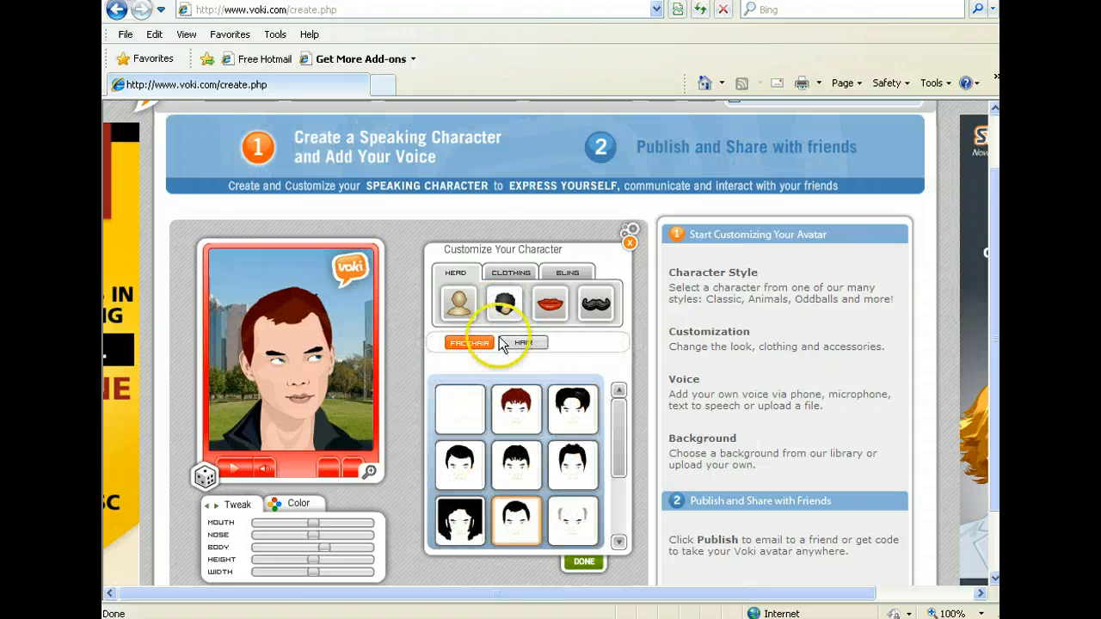
click(473, 420)
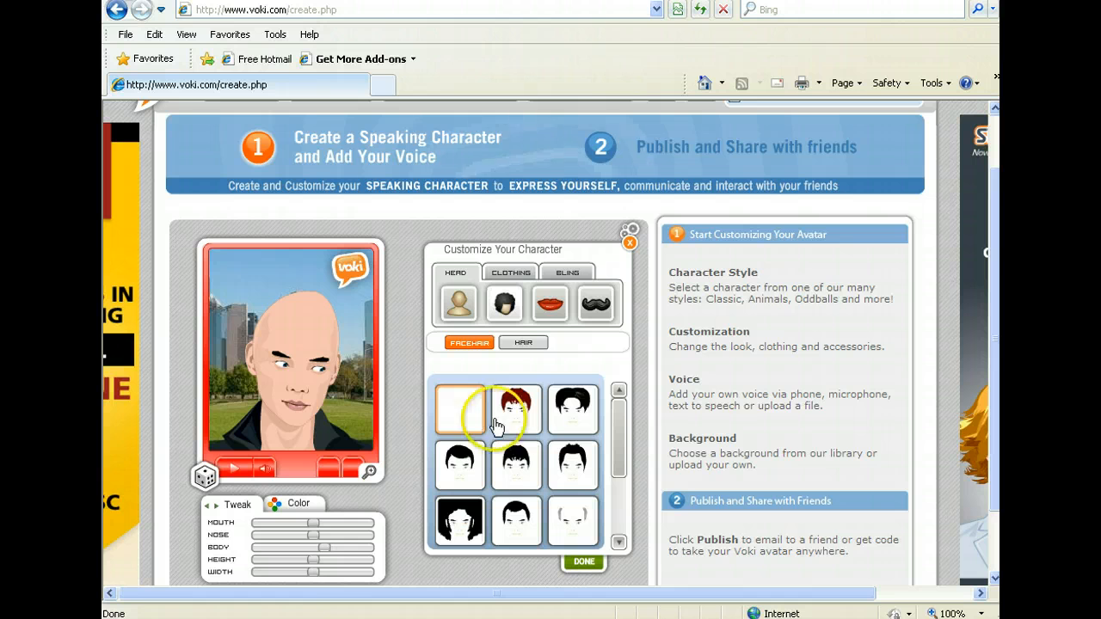
click(516, 473)
click(465, 475)
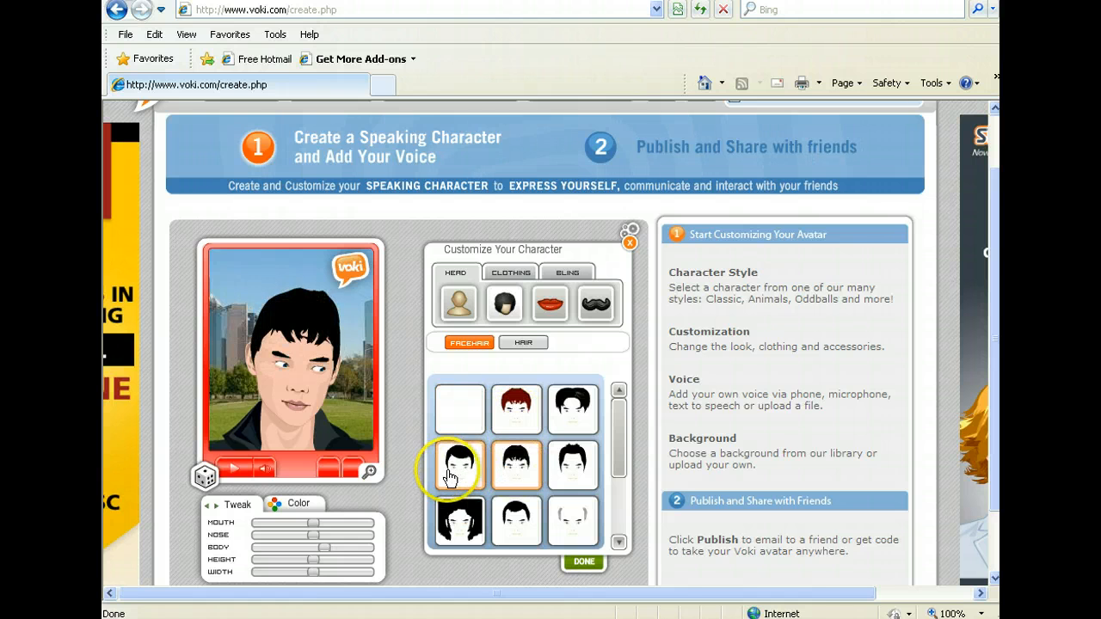
click(521, 528)
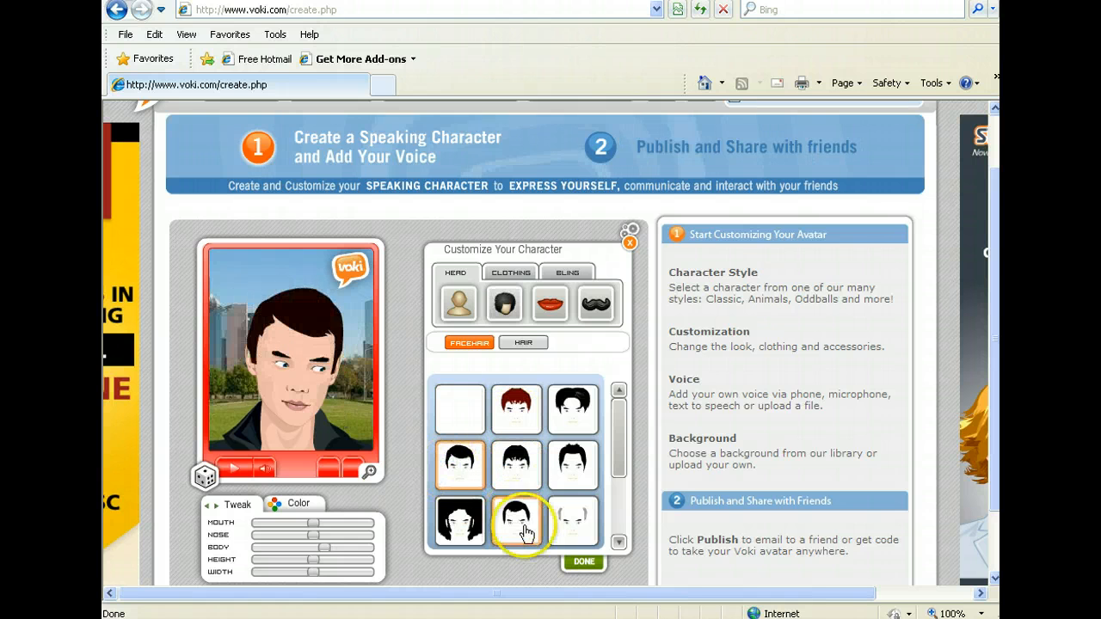
click(574, 529)
click(558, 409)
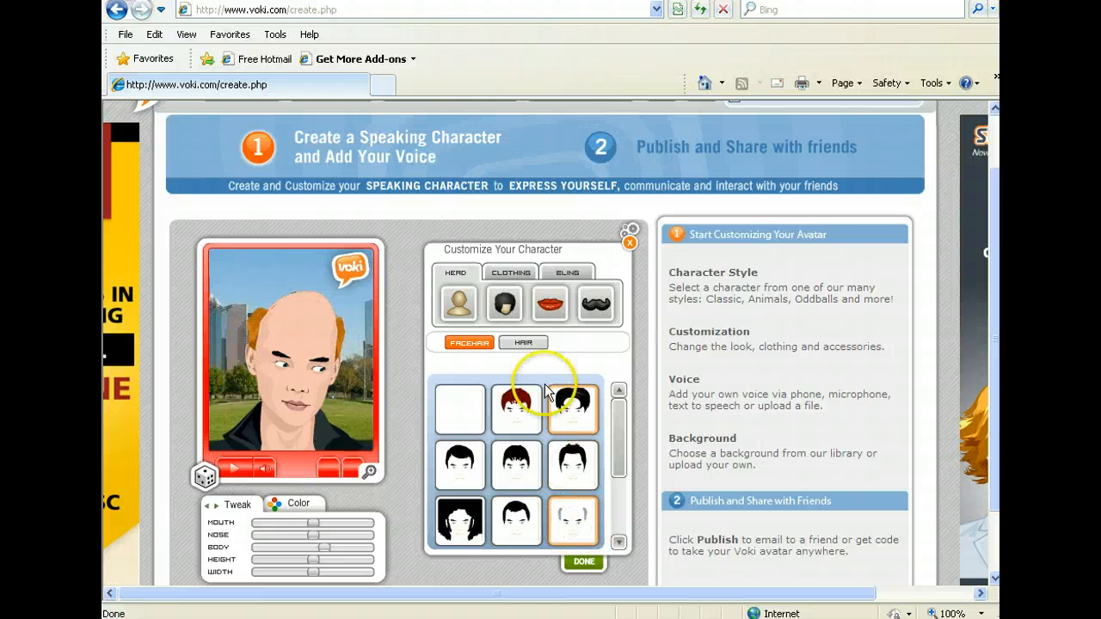
Try the open and smiling mouths on the character and settle on the closed grey-lipped mouth
click(550, 297)
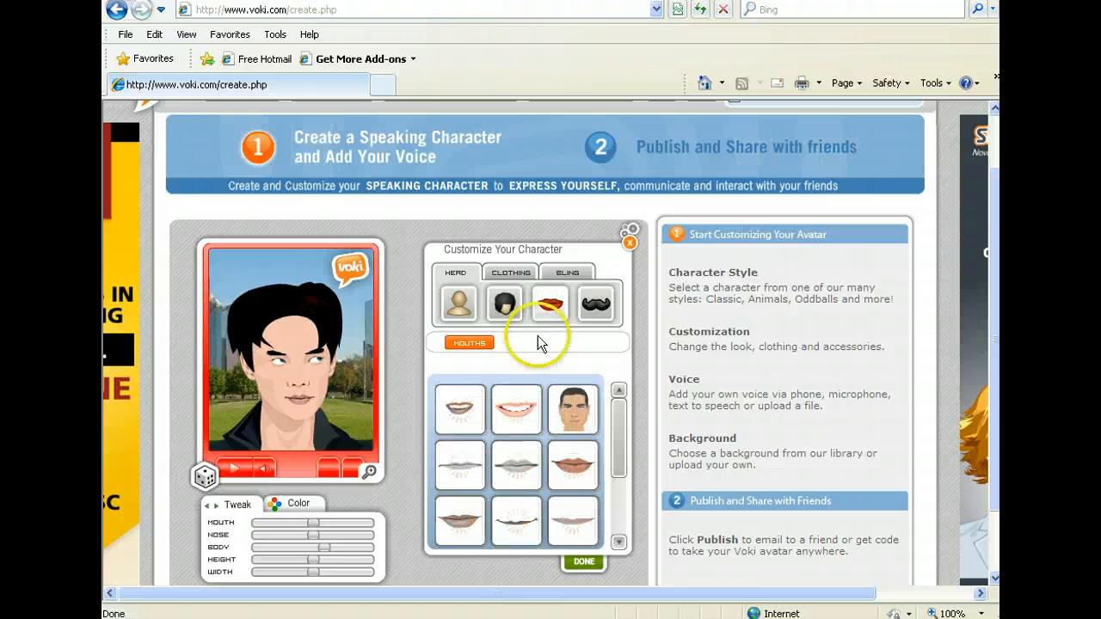
click(465, 413)
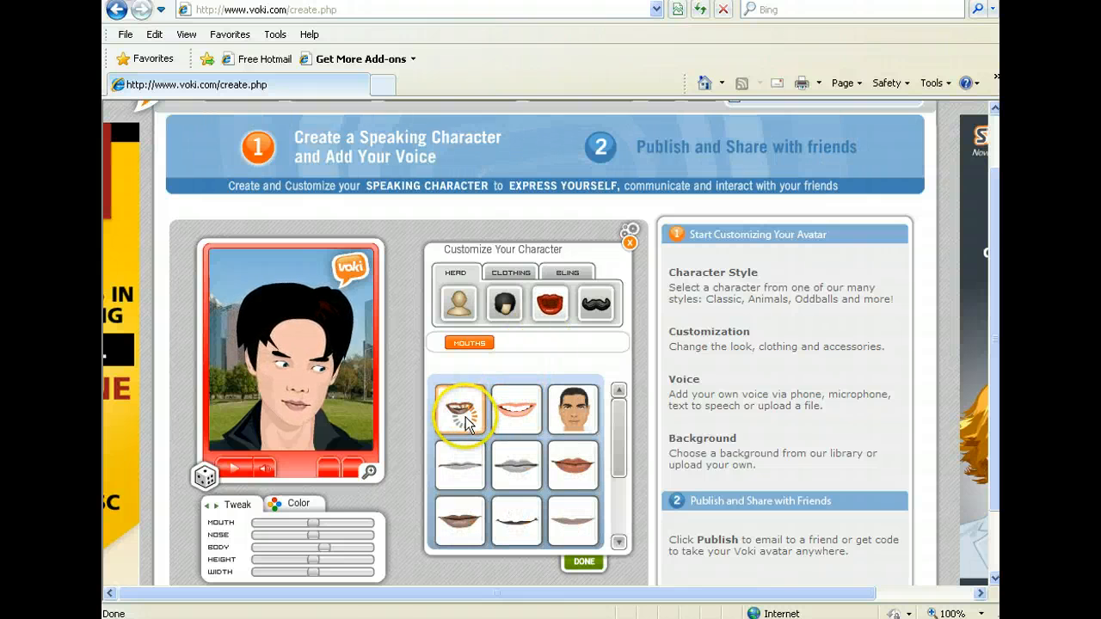
click(493, 420)
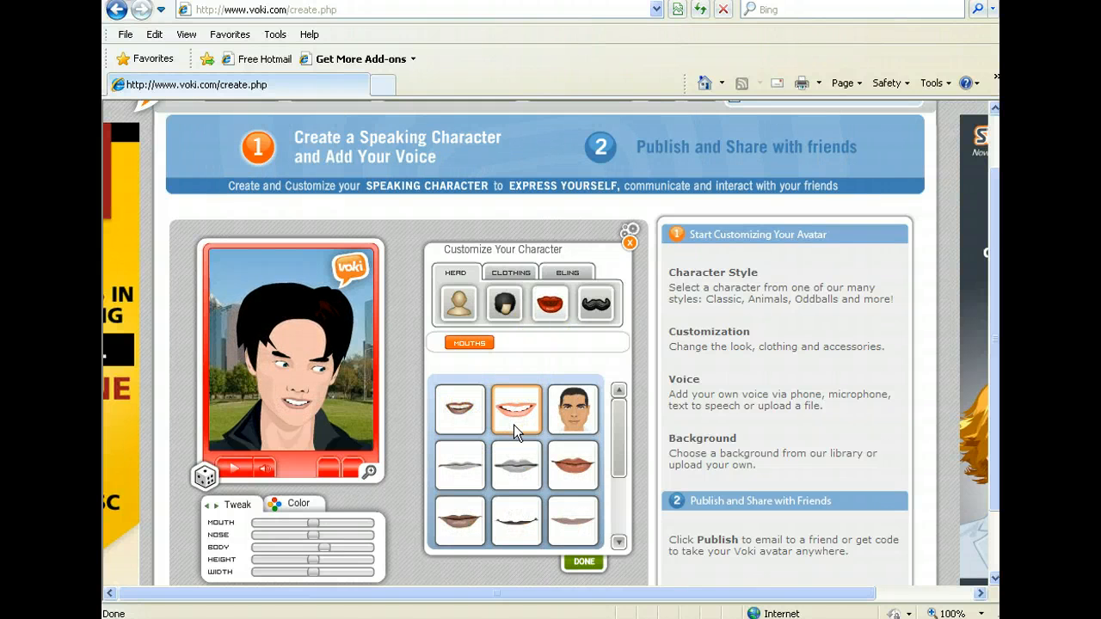
click(513, 459)
click(551, 306)
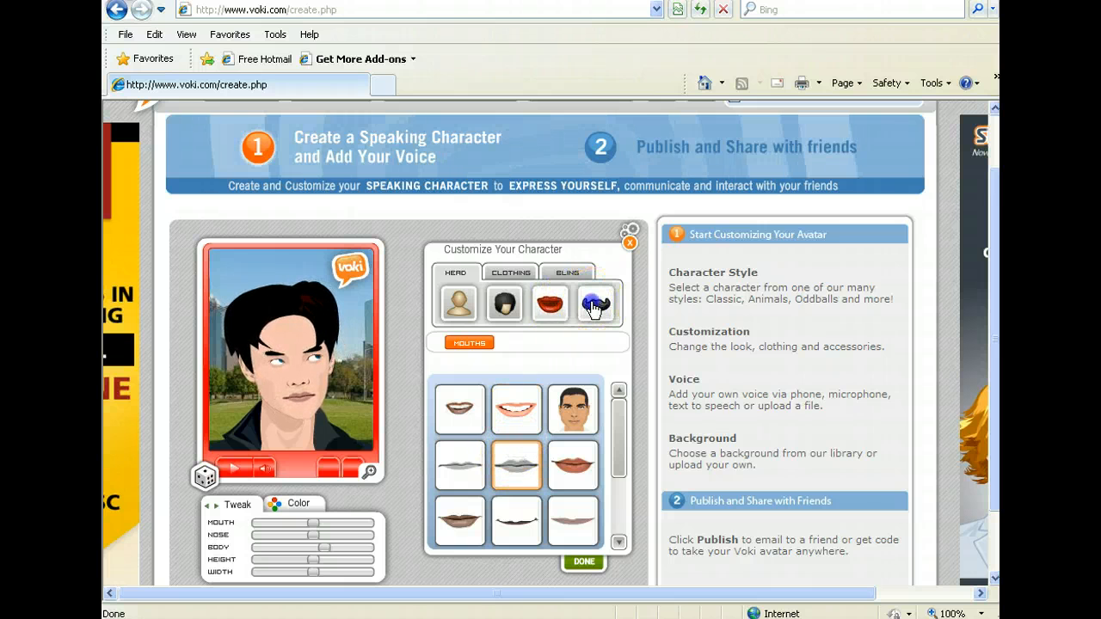
Try several beard styles on the character and settle on the small black chin goatee
click(593, 306)
click(478, 421)
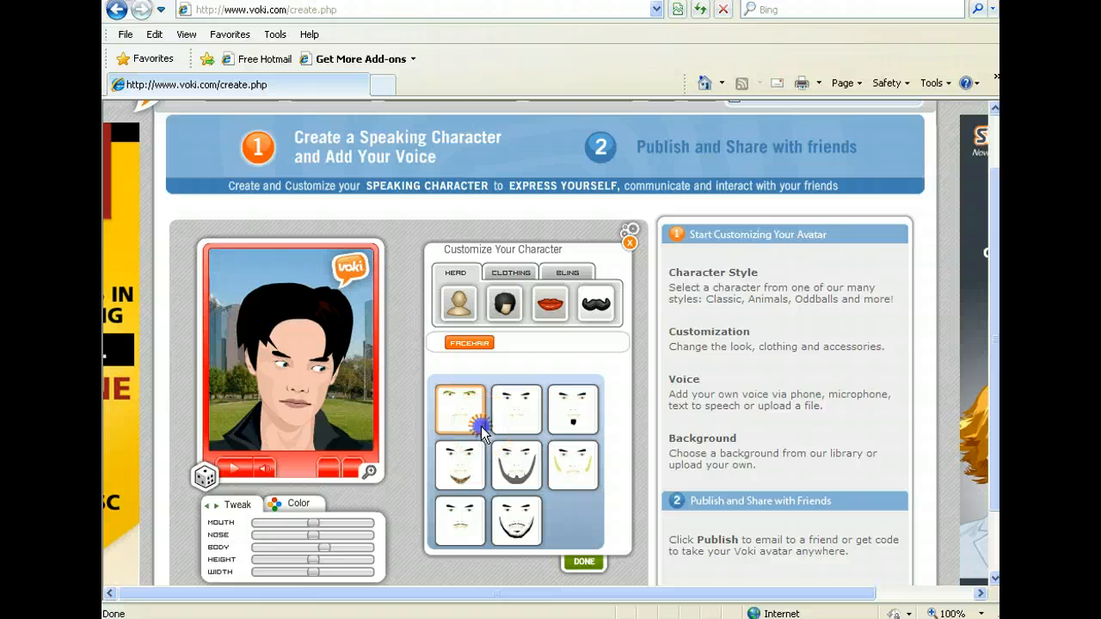
click(519, 479)
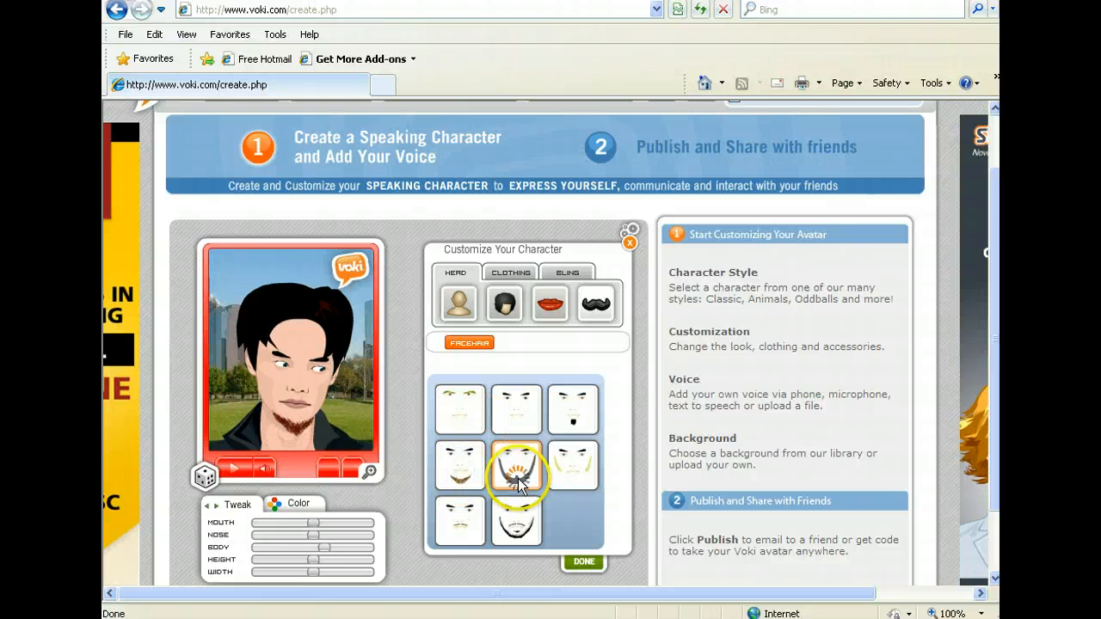
click(516, 516)
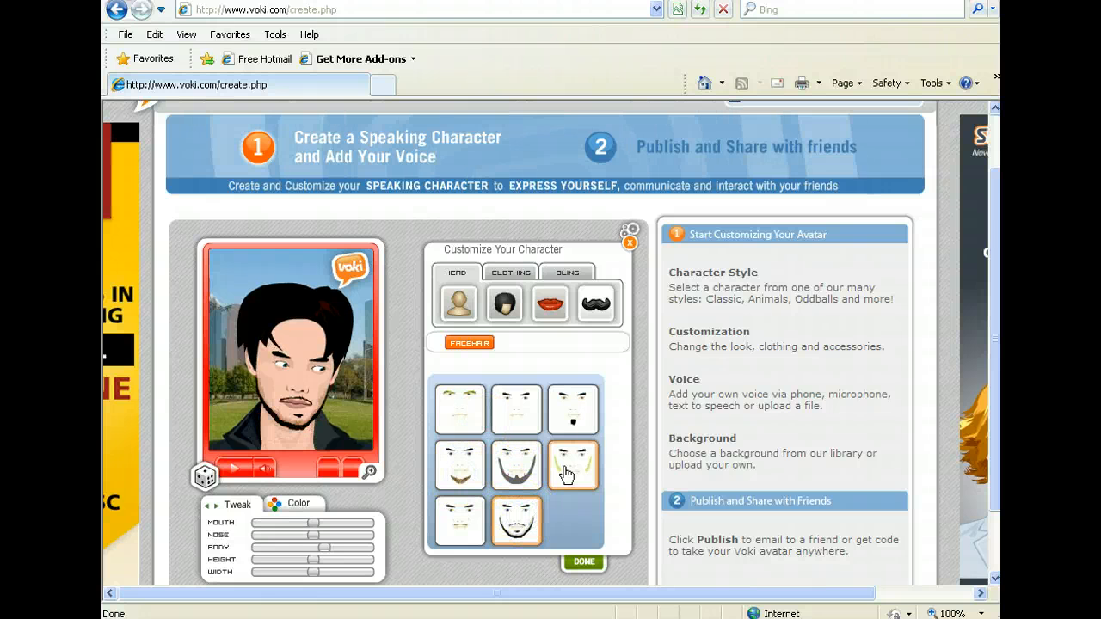
click(564, 474)
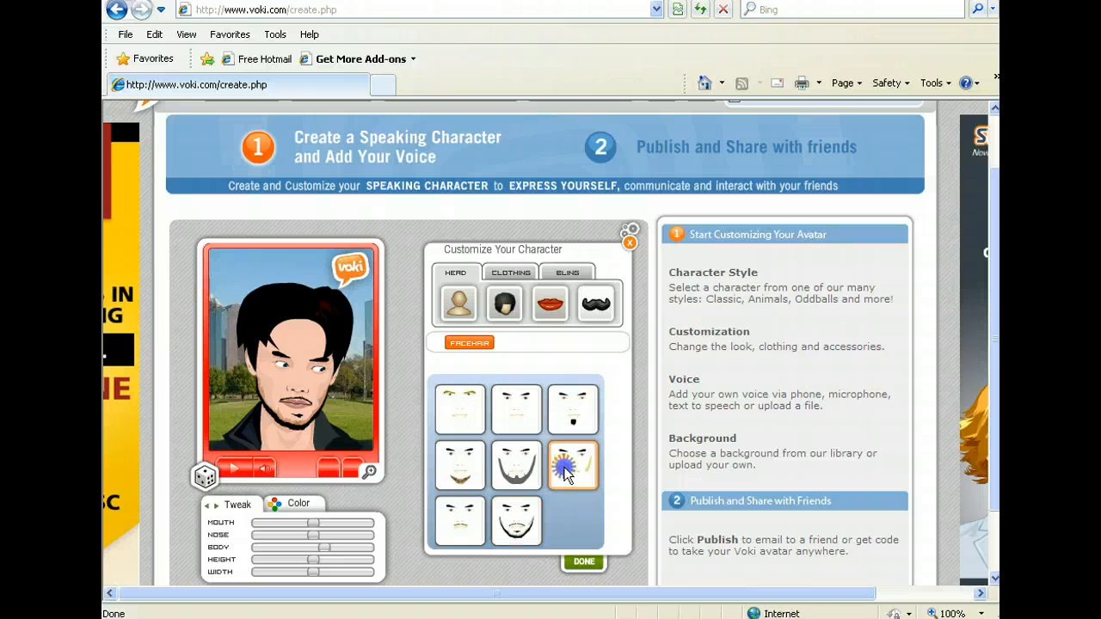
click(562, 416)
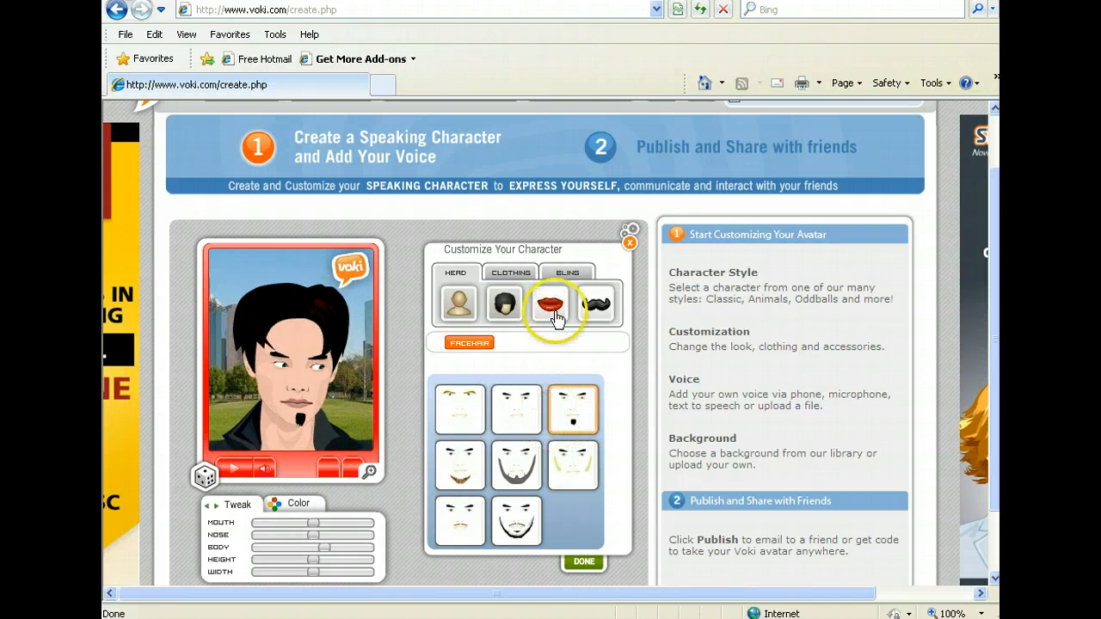
Try several costumes on the character, including the red-bandana shirt and green jacket, and settle on the white robe with the dark collar
click(513, 274)
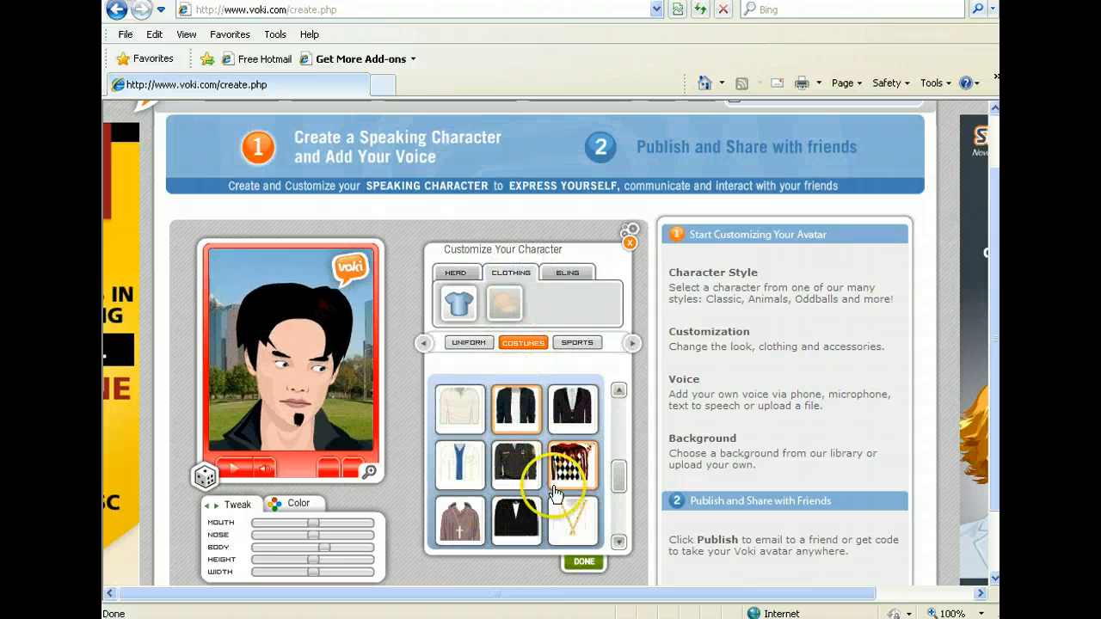
drag(614, 484, 617, 437)
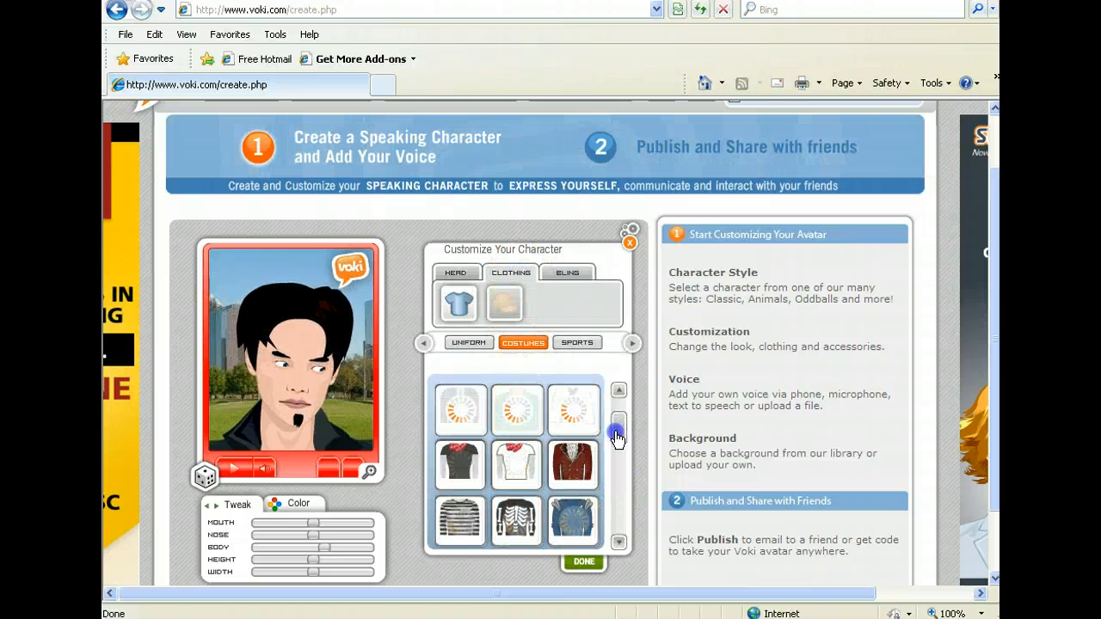
click(530, 459)
click(518, 411)
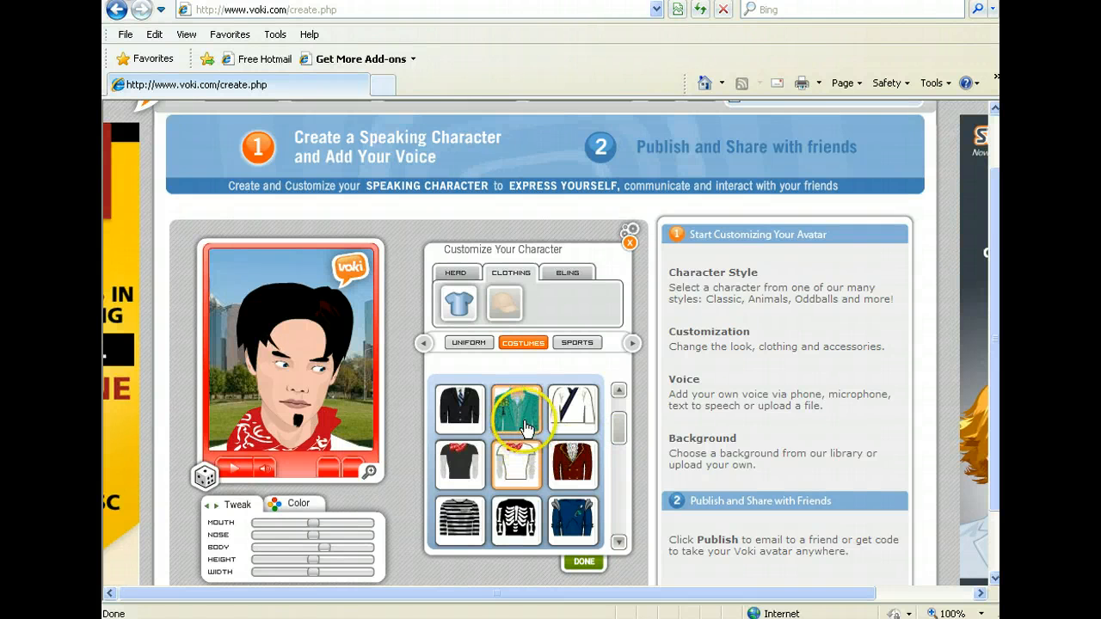
click(573, 478)
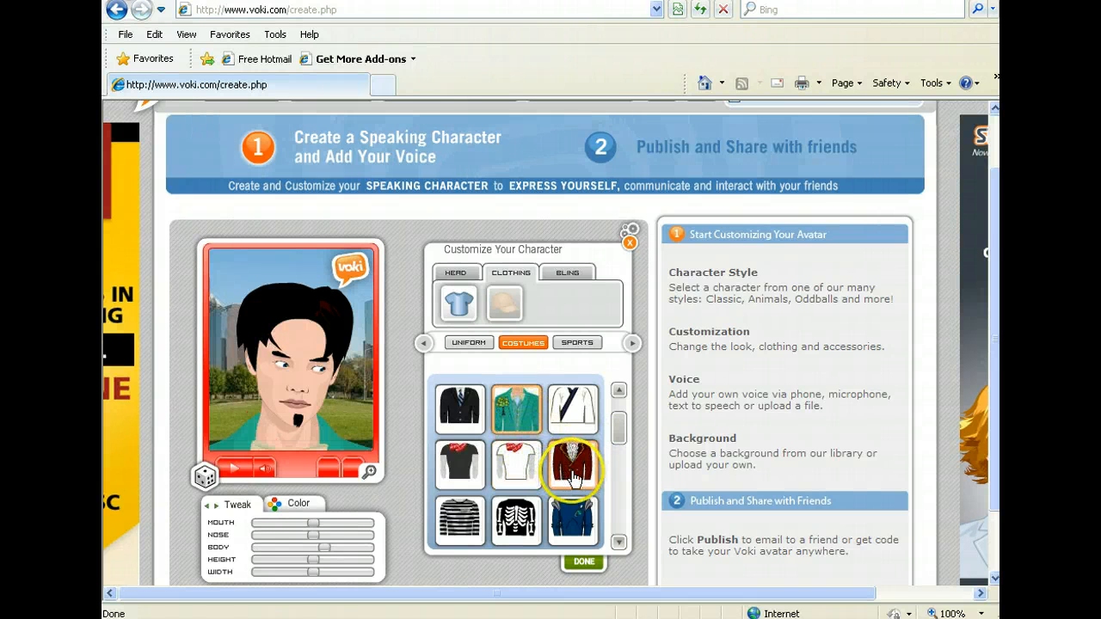
click(559, 401)
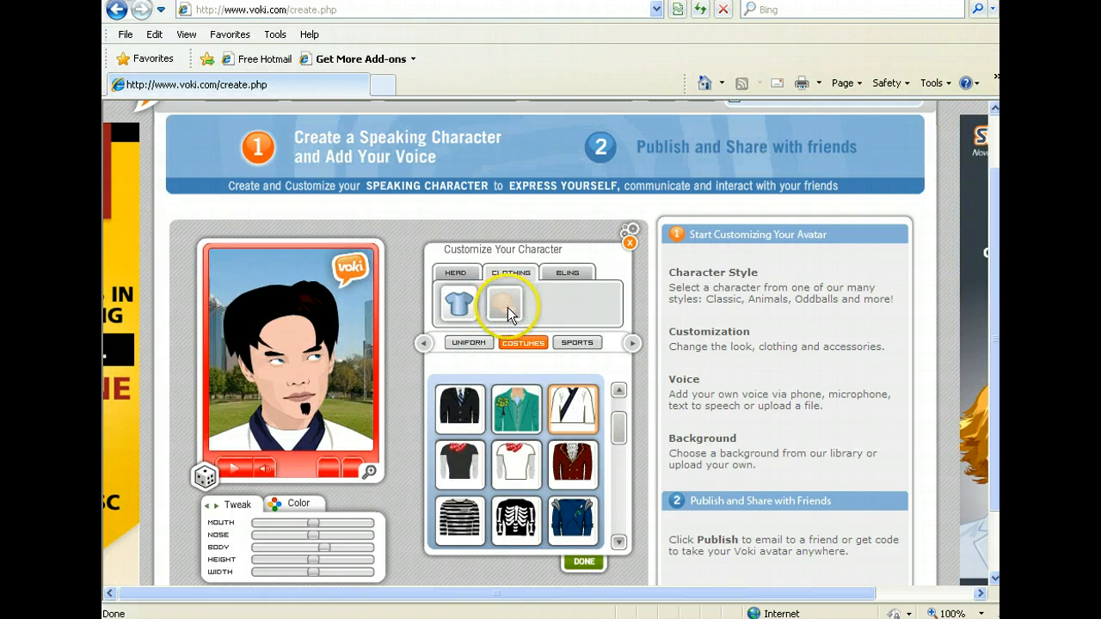
Try glasses and no glasses on the character and settle on the dark-framed pair with lilac-tinted lenses
click(563, 275)
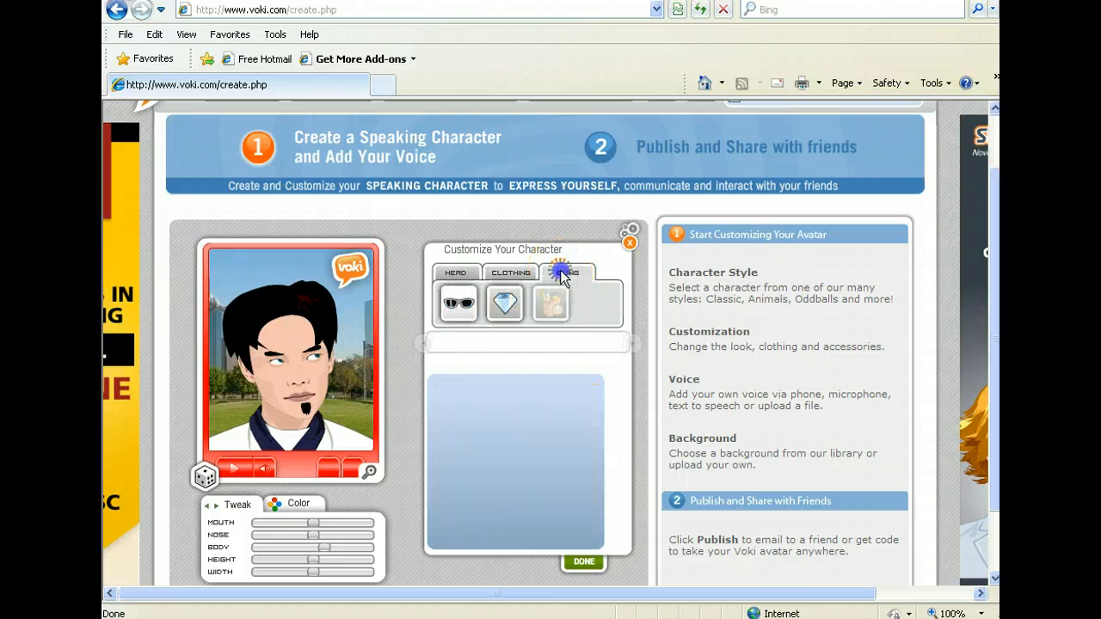
click(511, 408)
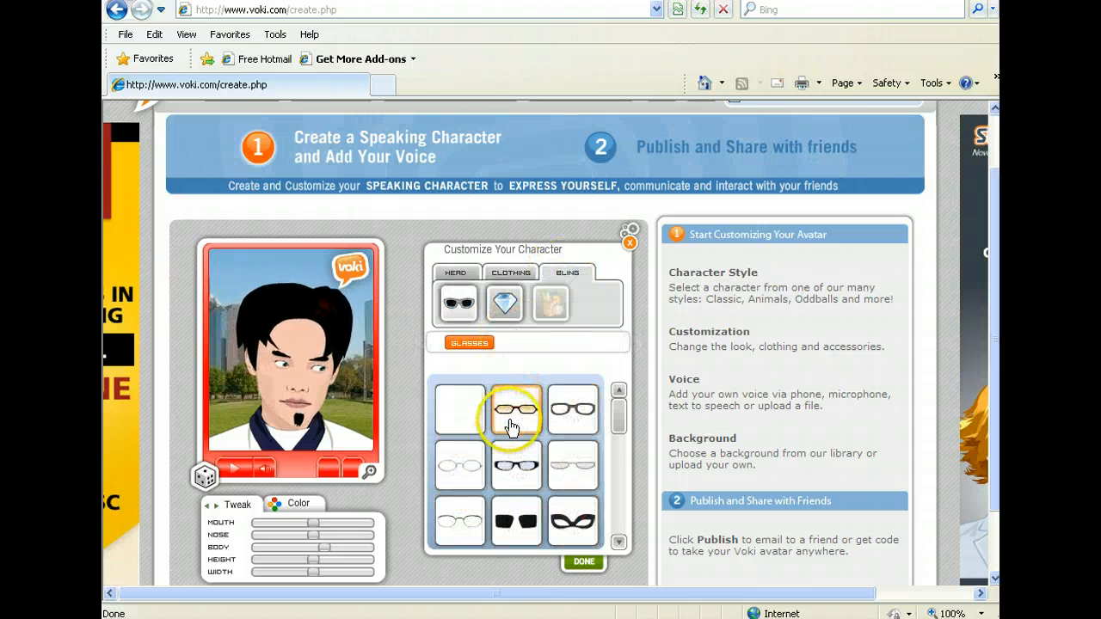
click(516, 465)
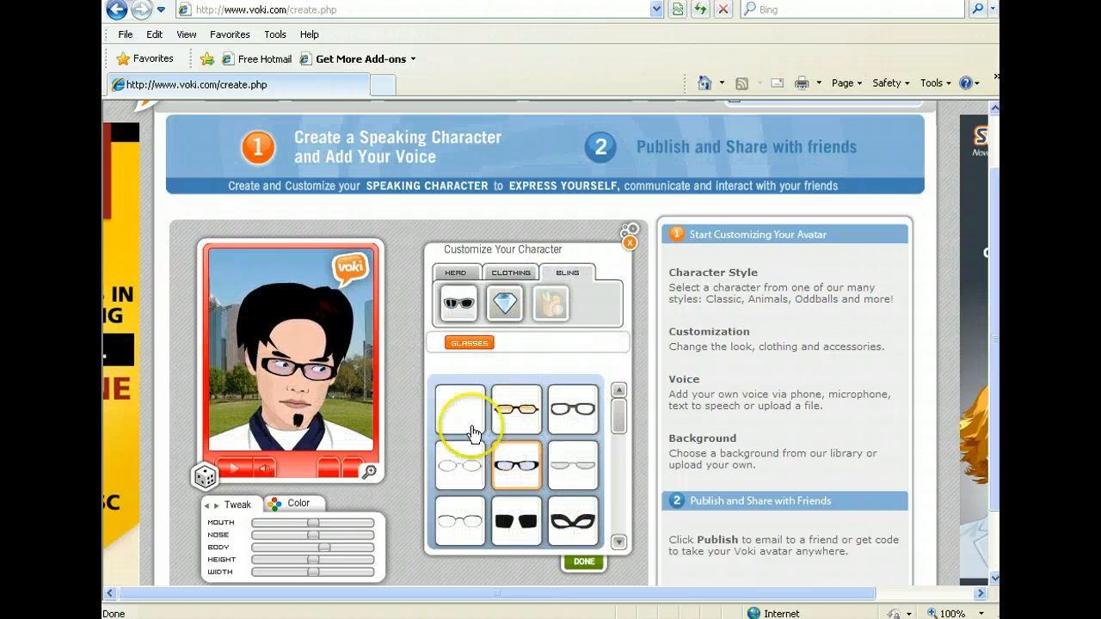
click(453, 411)
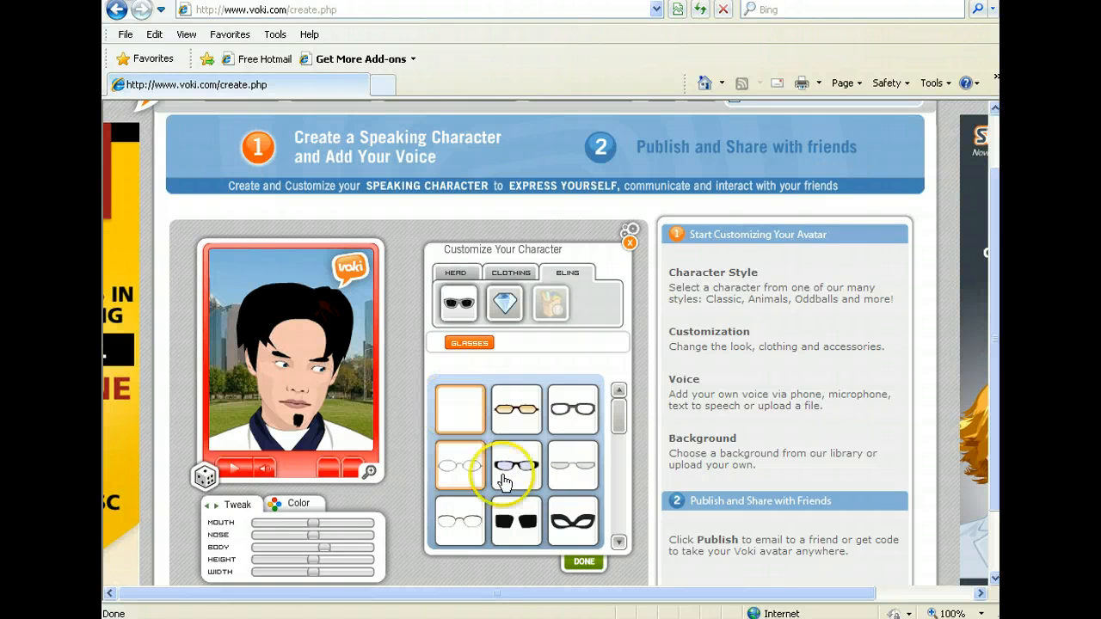
click(513, 479)
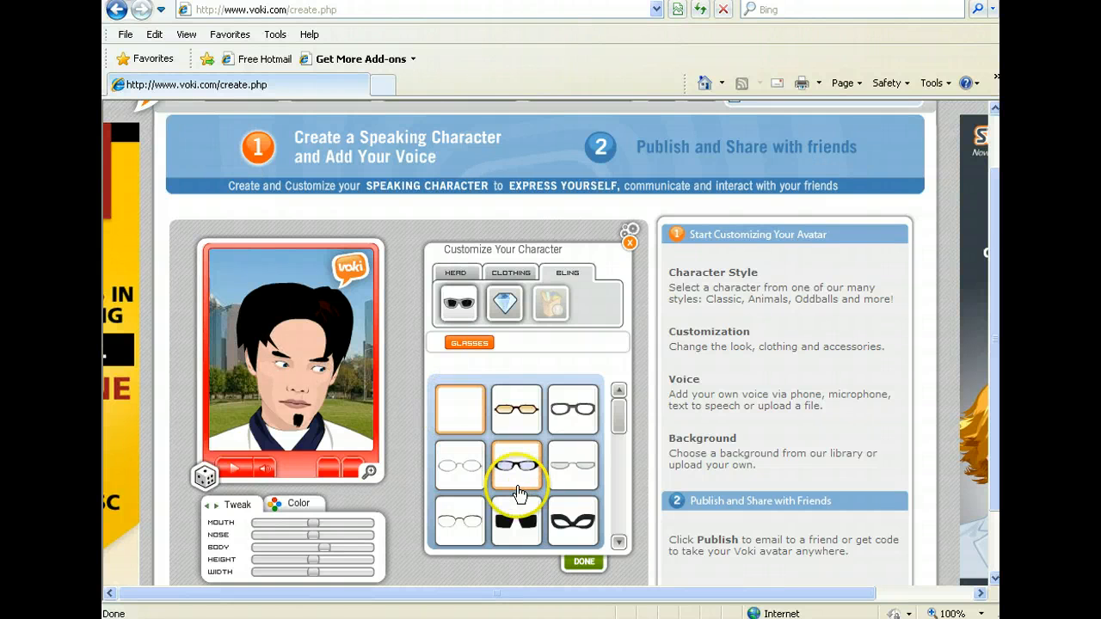
Try several necklaces on the character, settle on the multi-strand gold one, and finish customizing the character
click(505, 302)
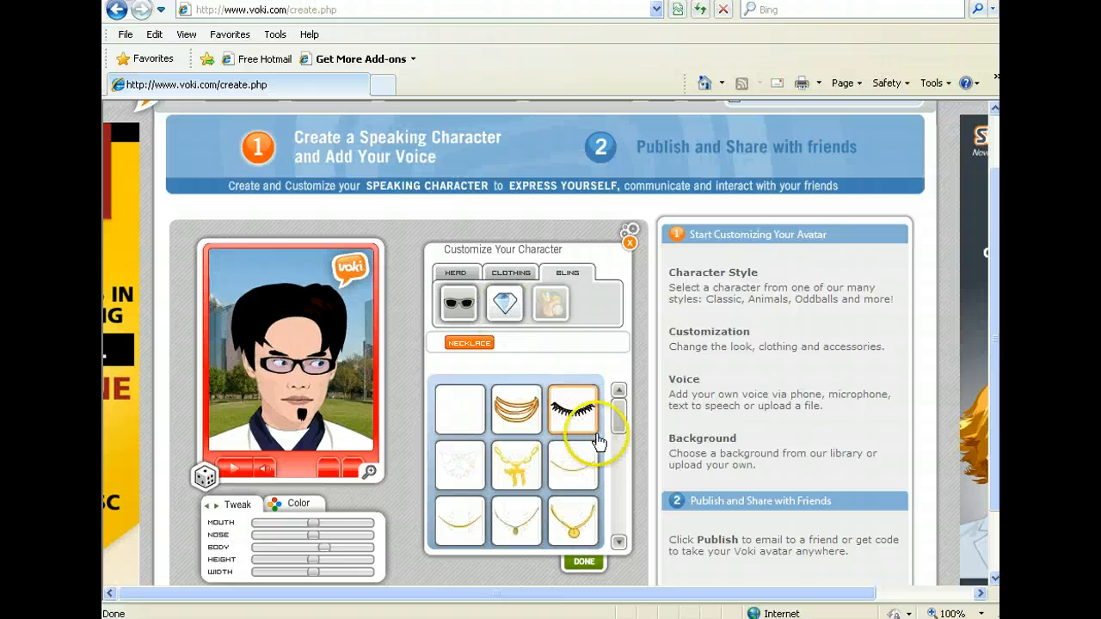
click(527, 520)
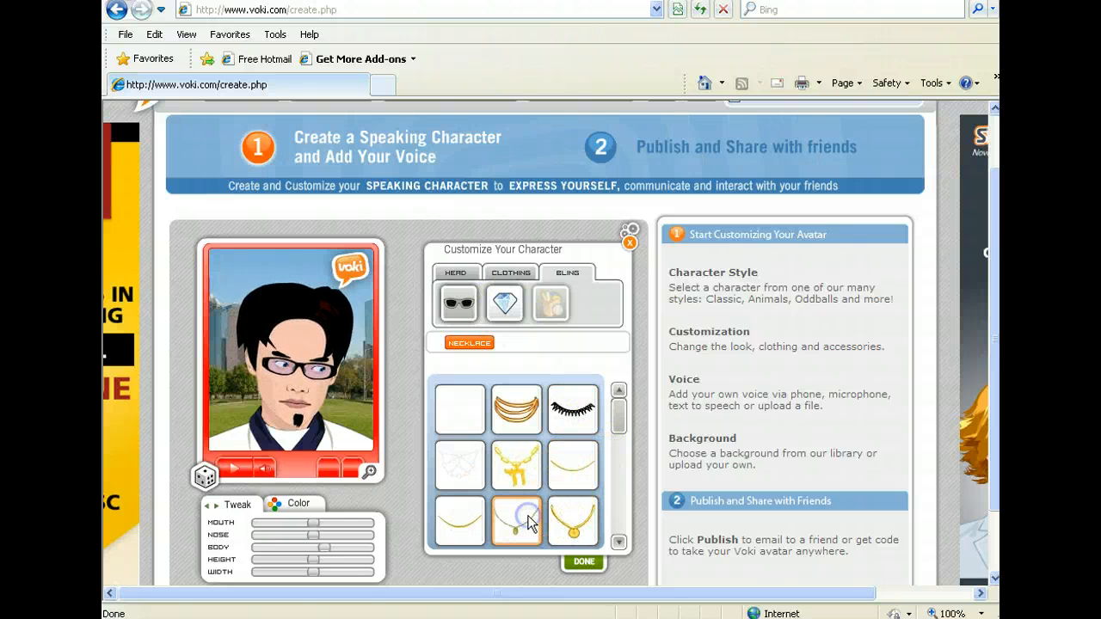
click(559, 461)
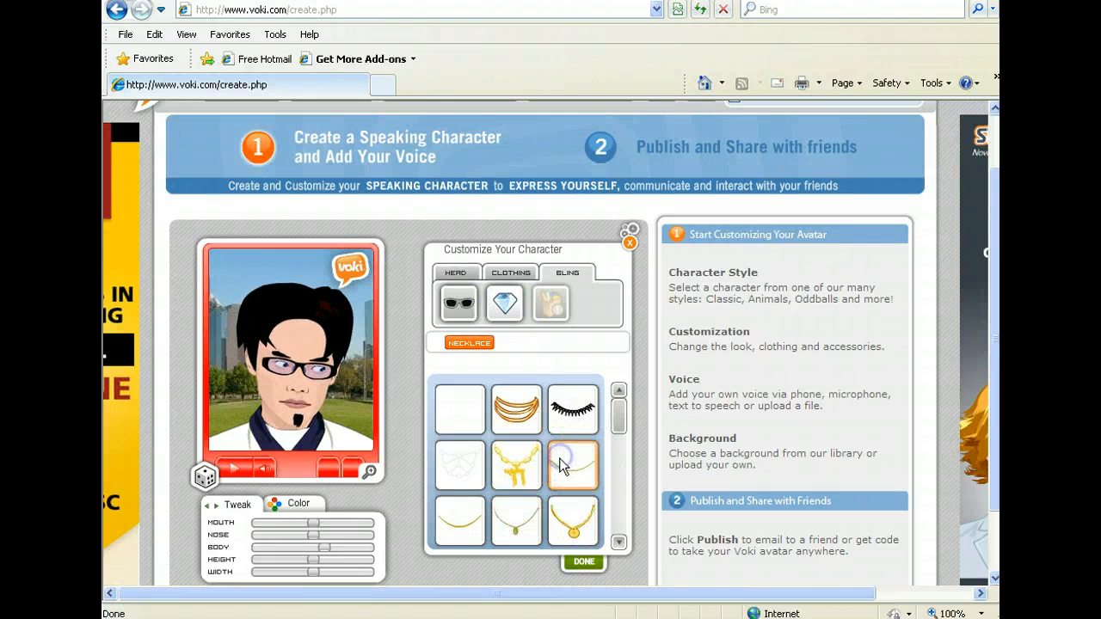
click(505, 478)
click(465, 519)
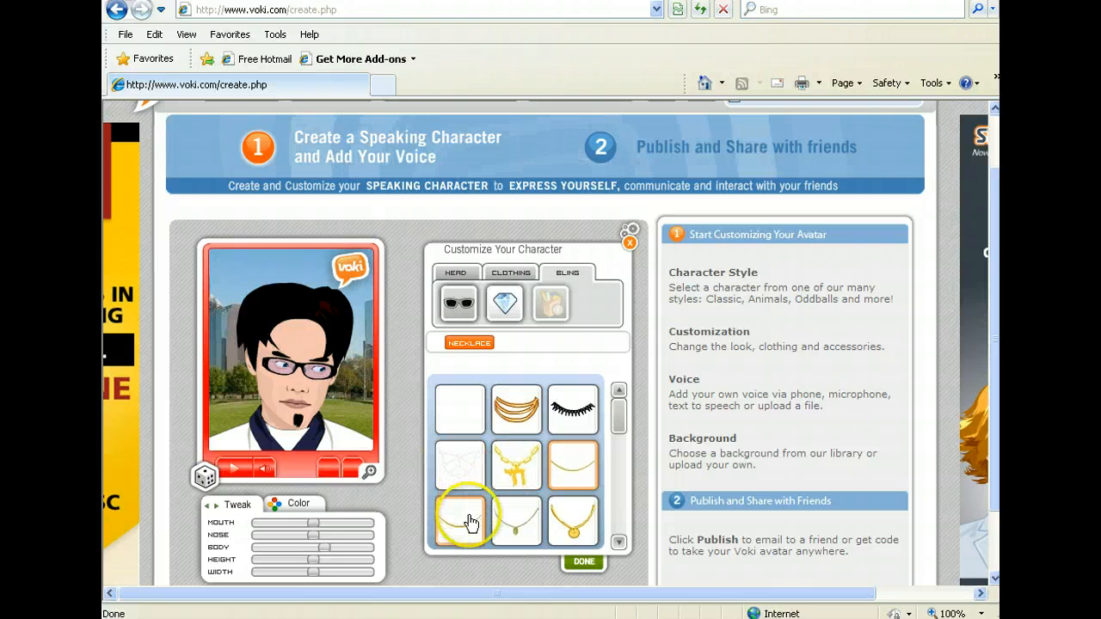
click(519, 472)
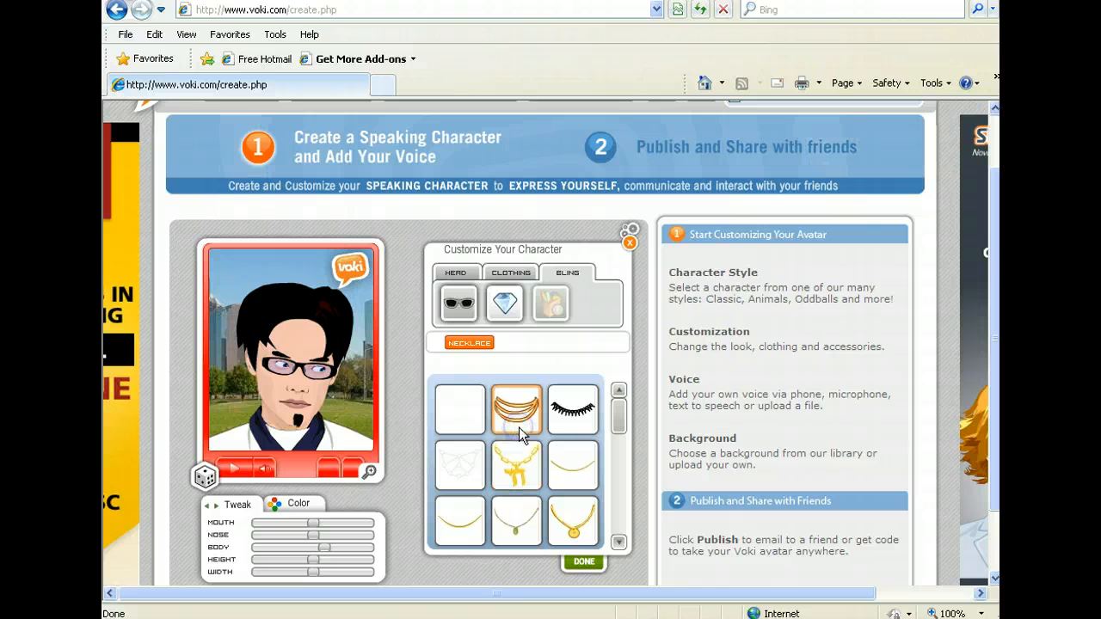
click(518, 428)
click(505, 303)
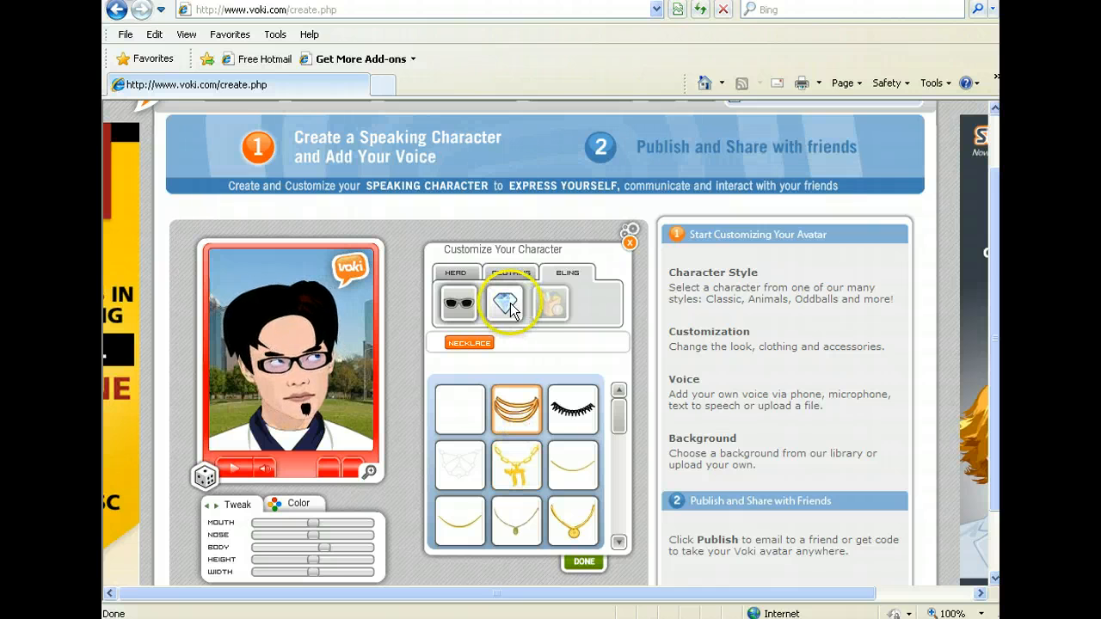
click(549, 306)
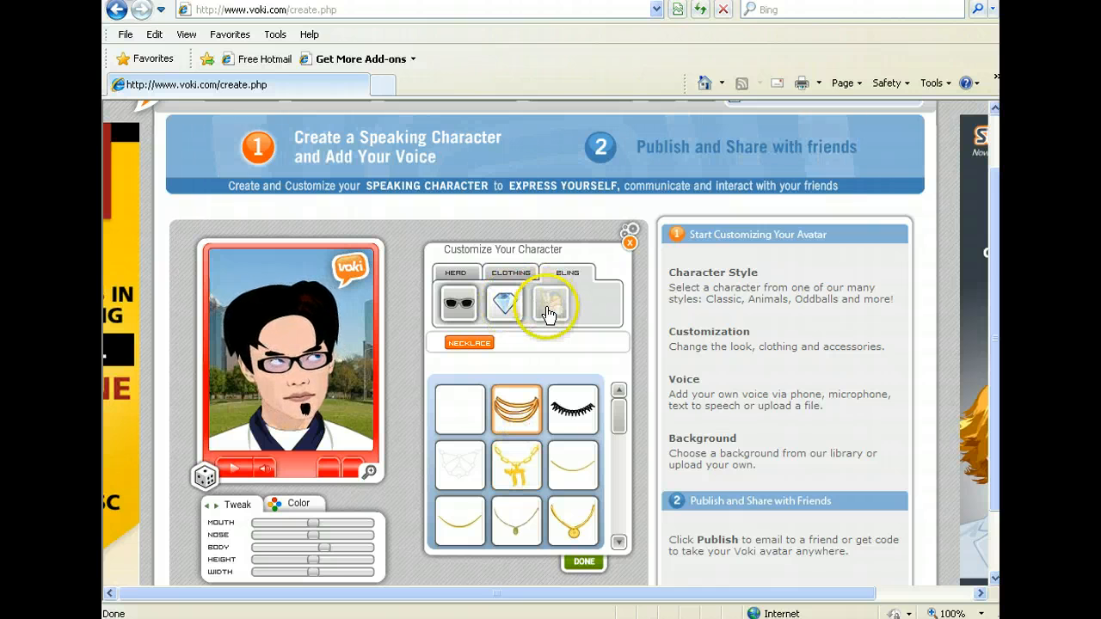
click(594, 557)
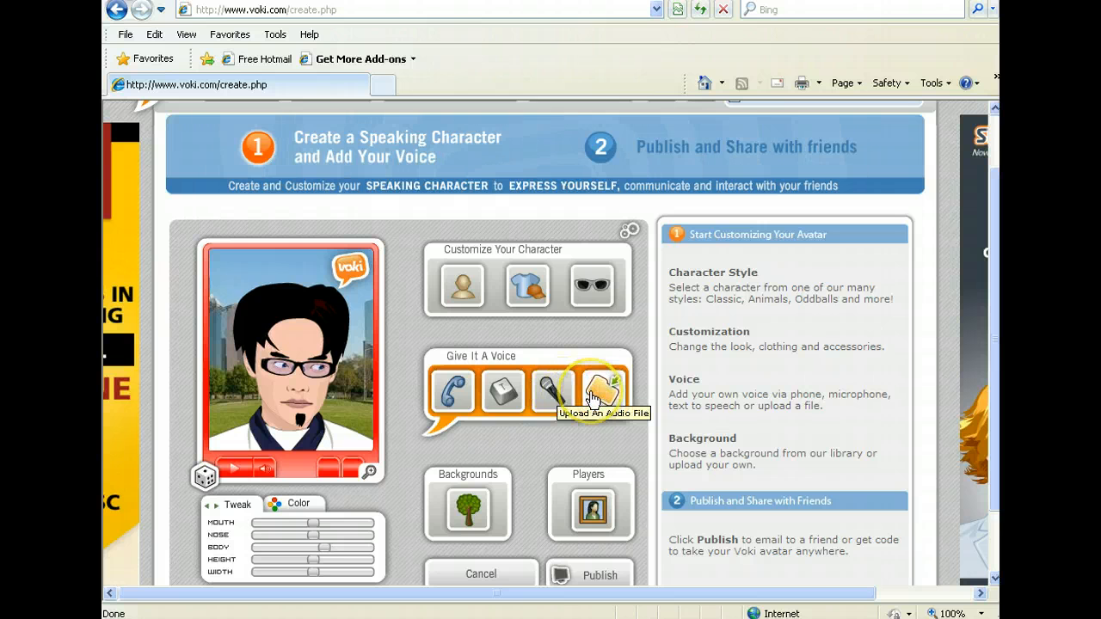
View the phone voice option, then enter "hello everyone." as the text-to-speech message and play it
click(449, 386)
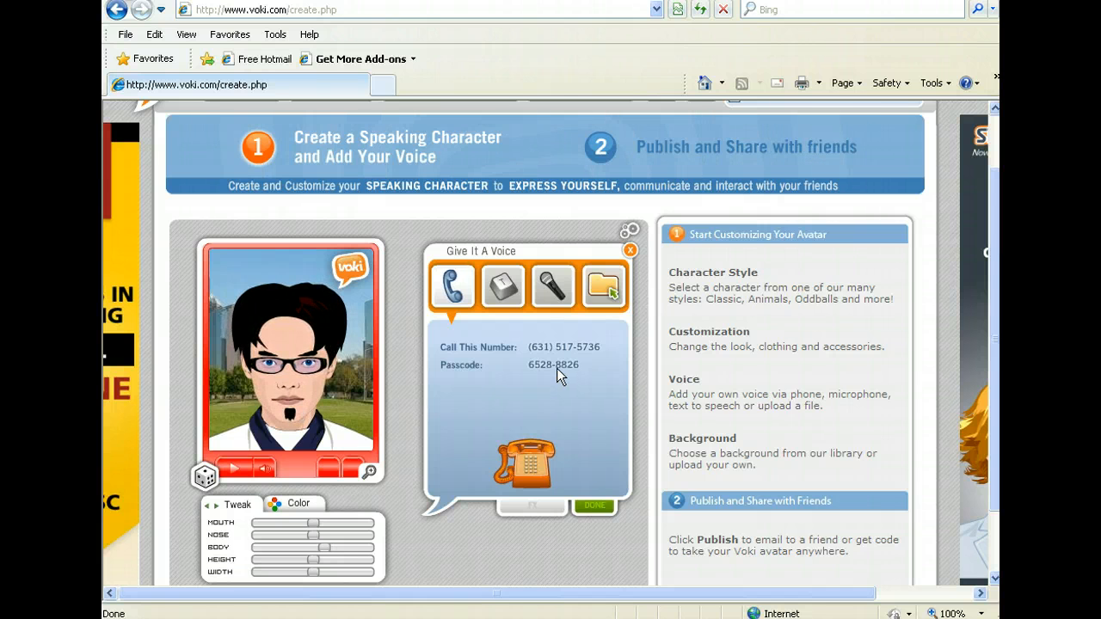
click(508, 292)
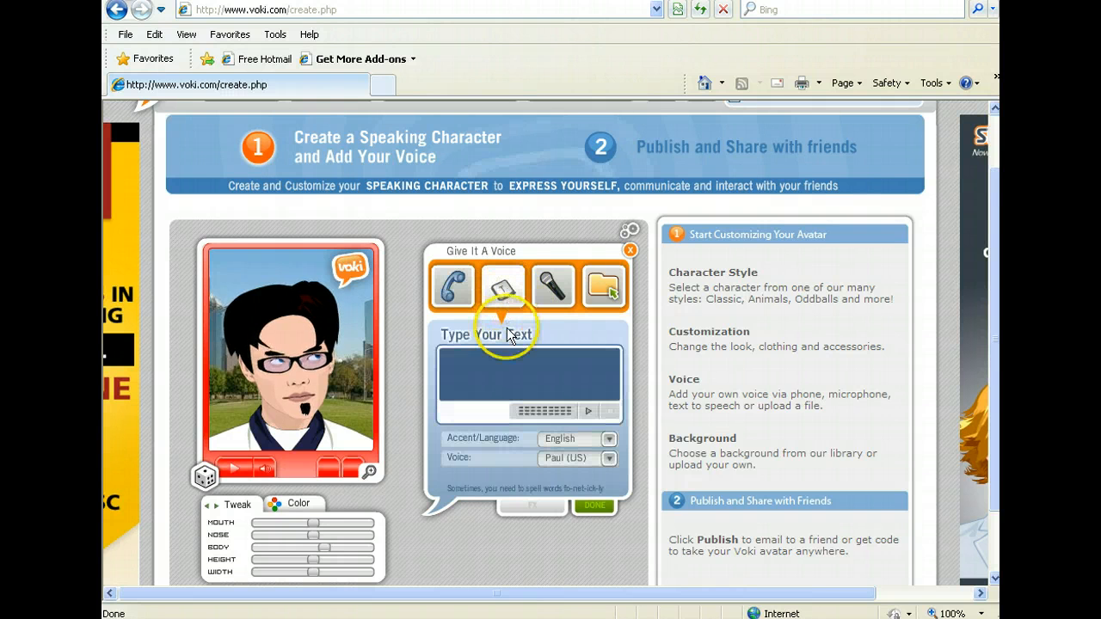
click(492, 372)
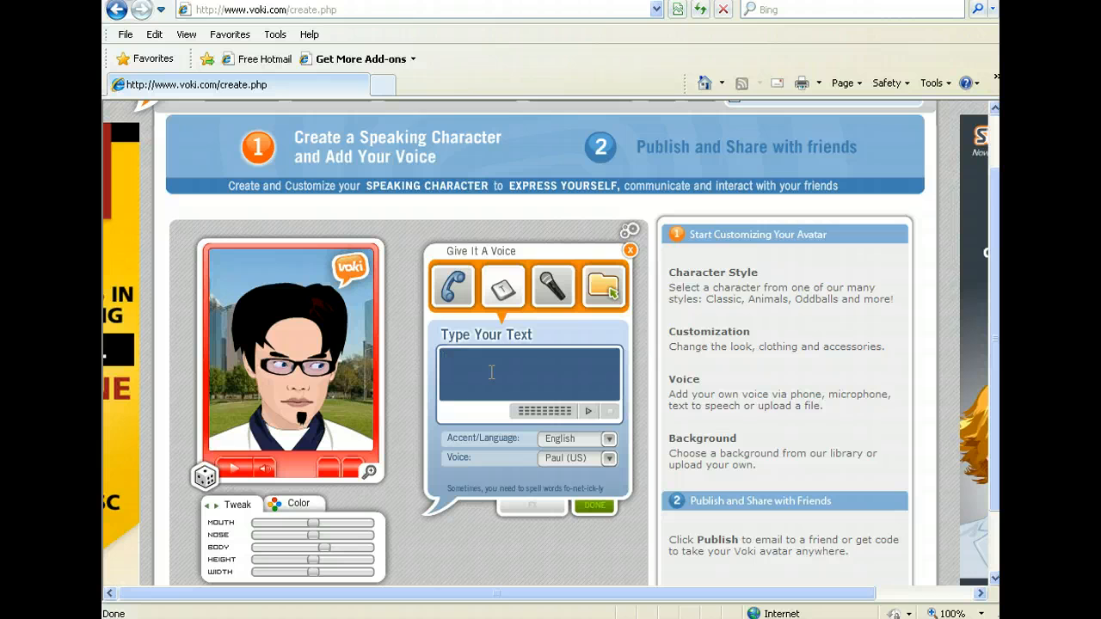
text(hel)
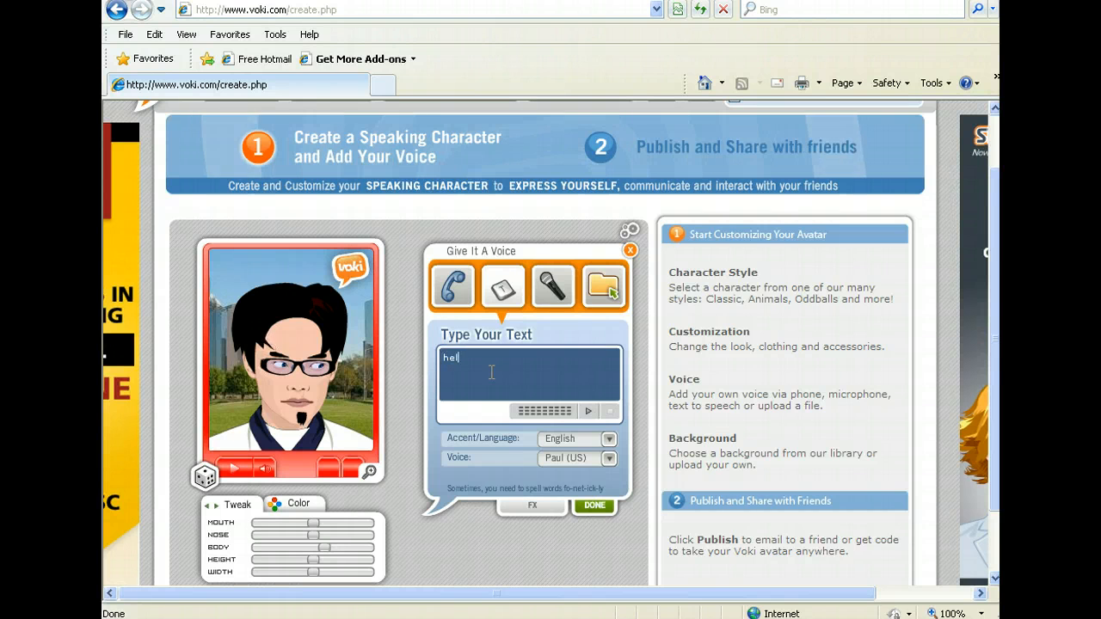
text(lo everyone)
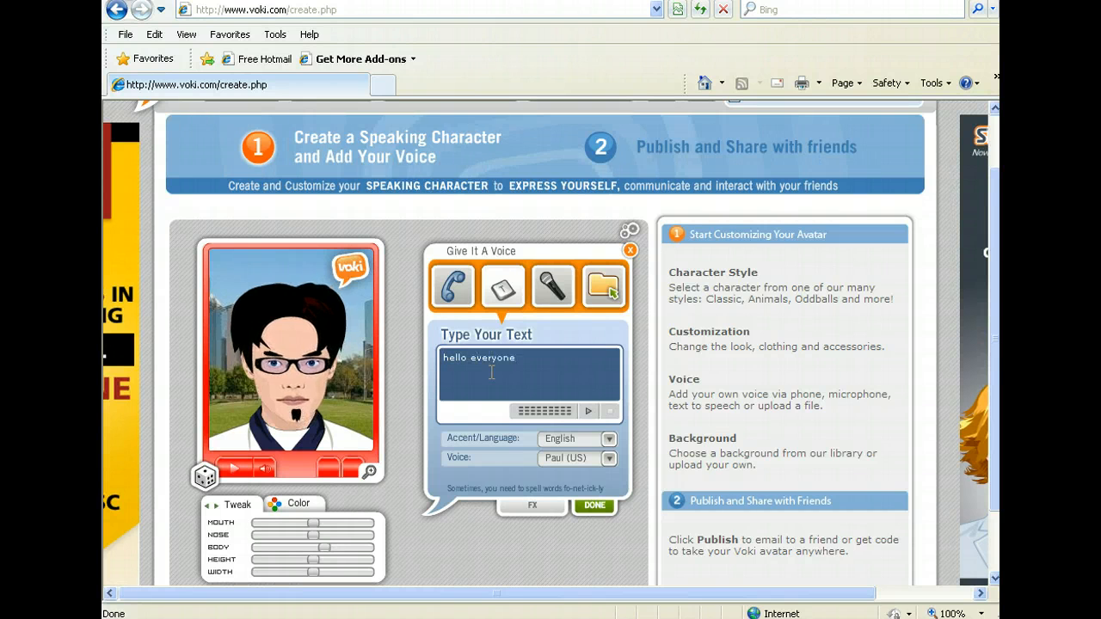
text(.)
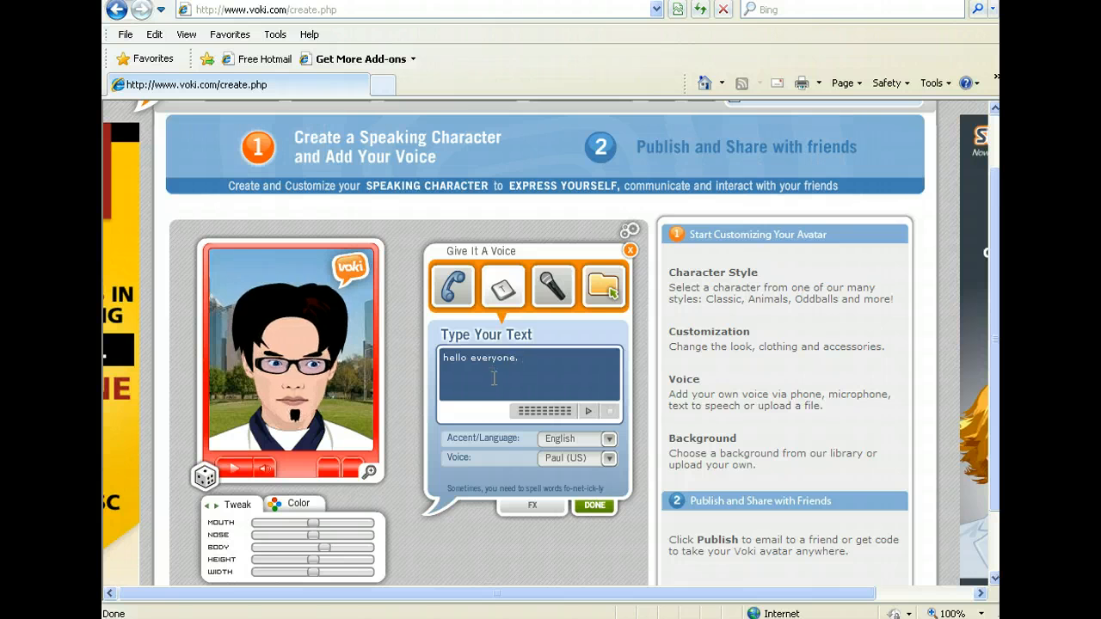
click(589, 412)
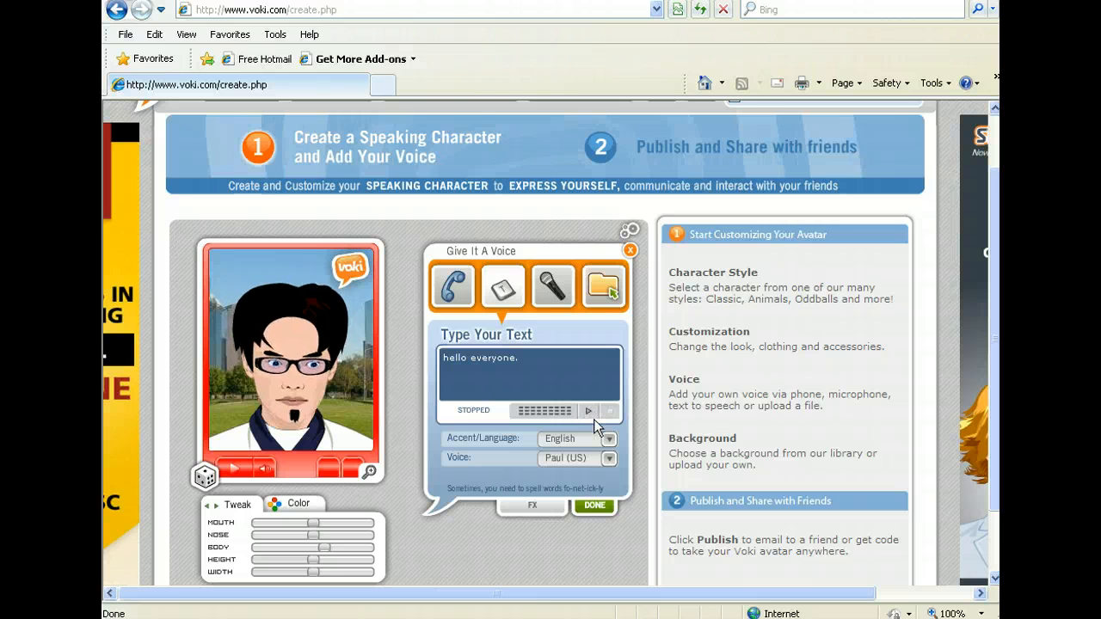
Try Arabic as the speech language, settle on French, and play the message
click(606, 440)
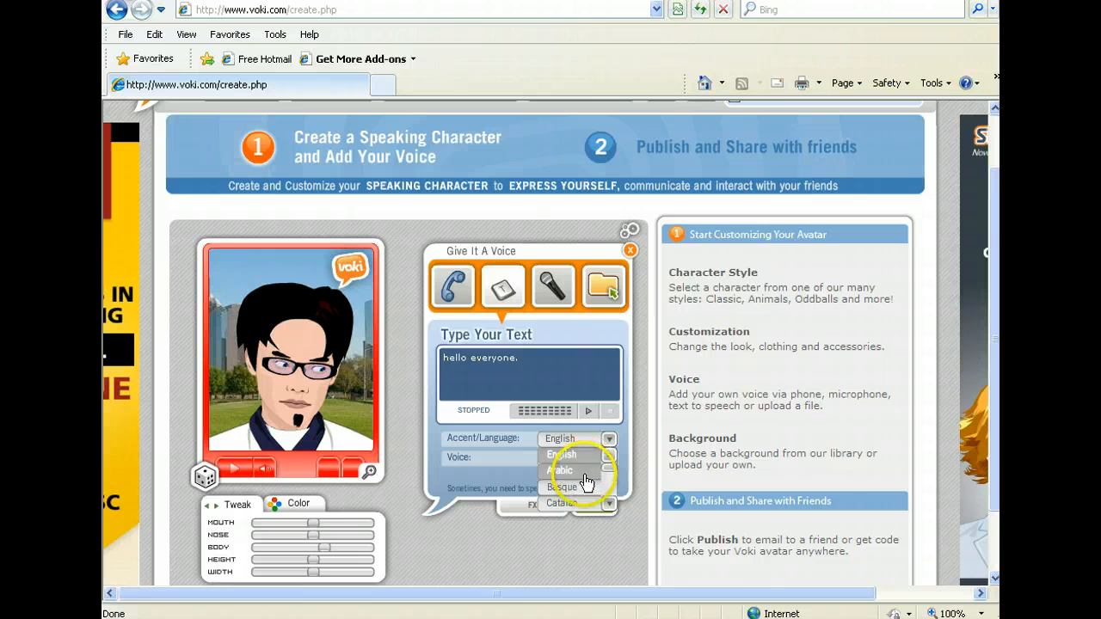
click(561, 470)
click(609, 439)
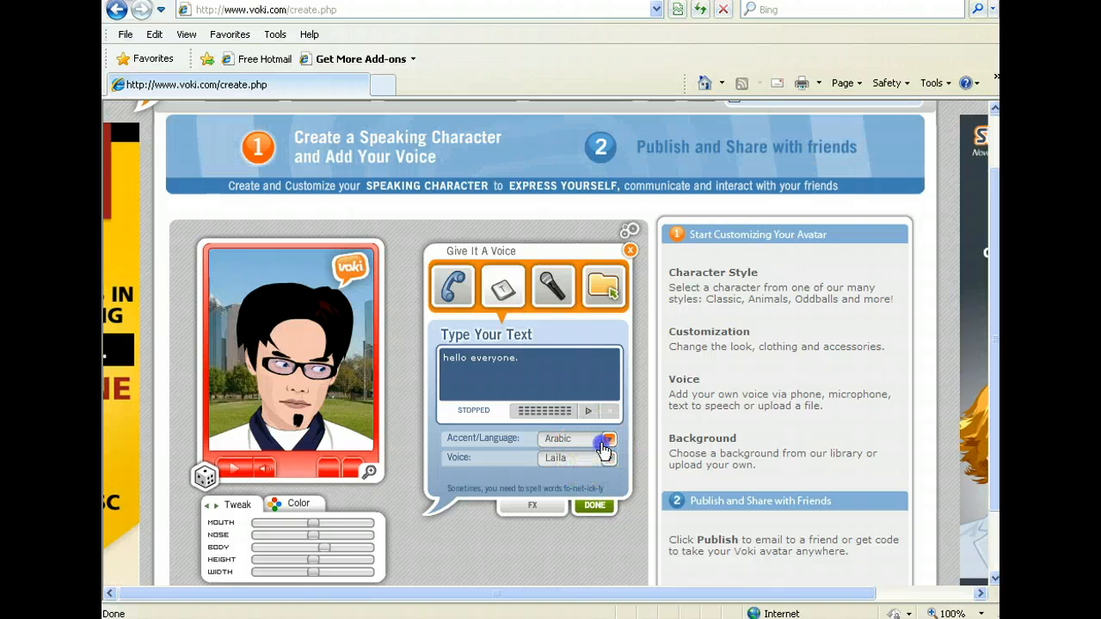
click(610, 501)
click(609, 500)
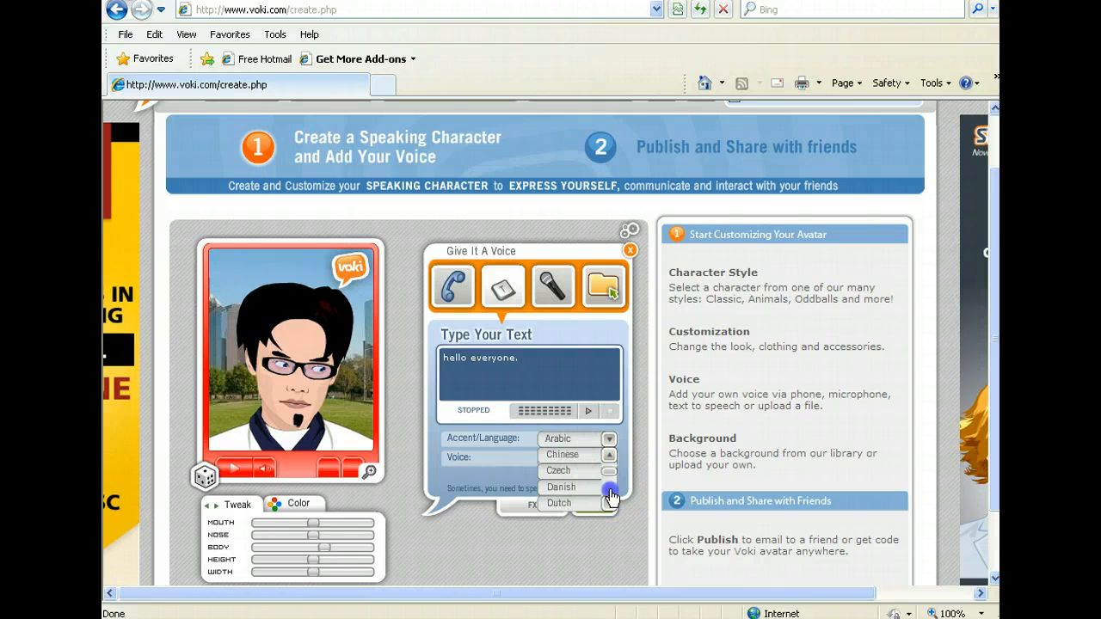
click(609, 500)
click(610, 501)
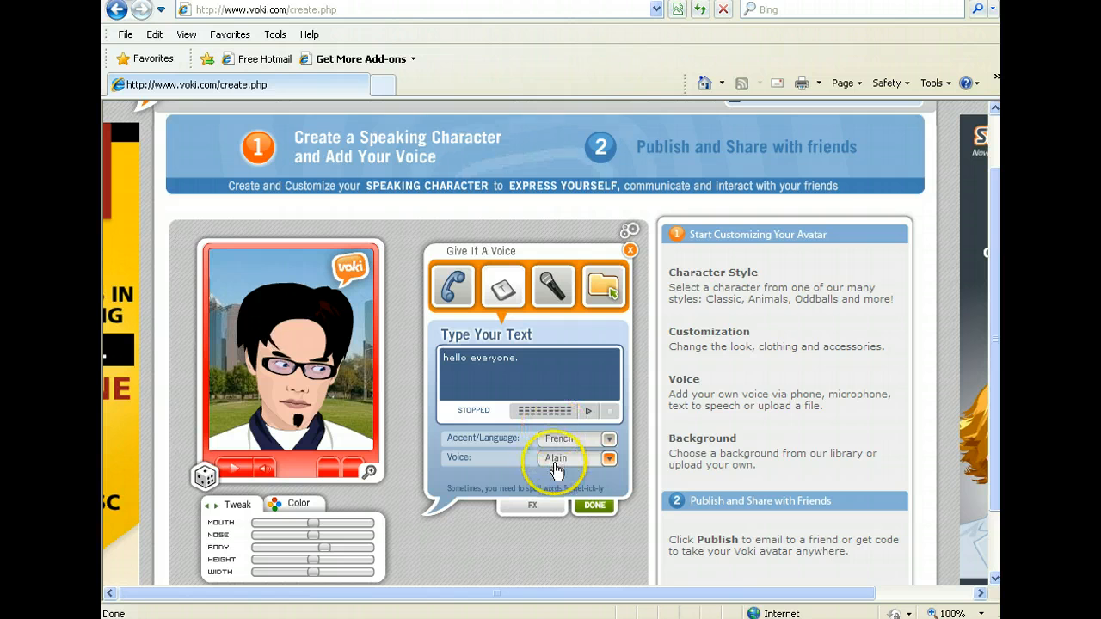
click(589, 410)
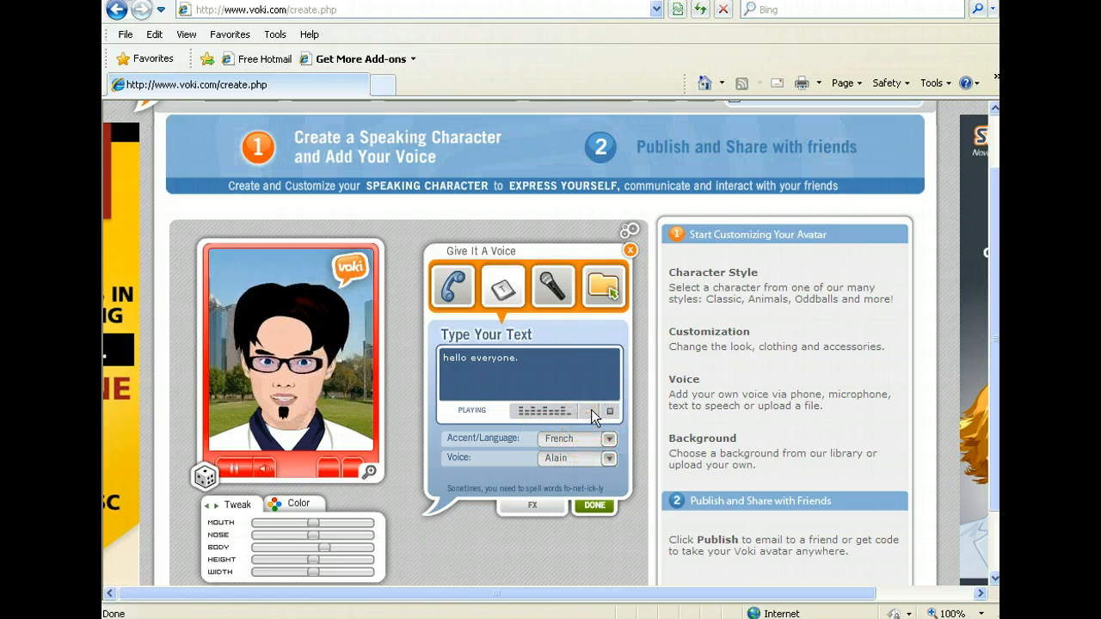
Try the Canadian Felix voice for the French speech, settle on Jolie, and play the message
click(590, 457)
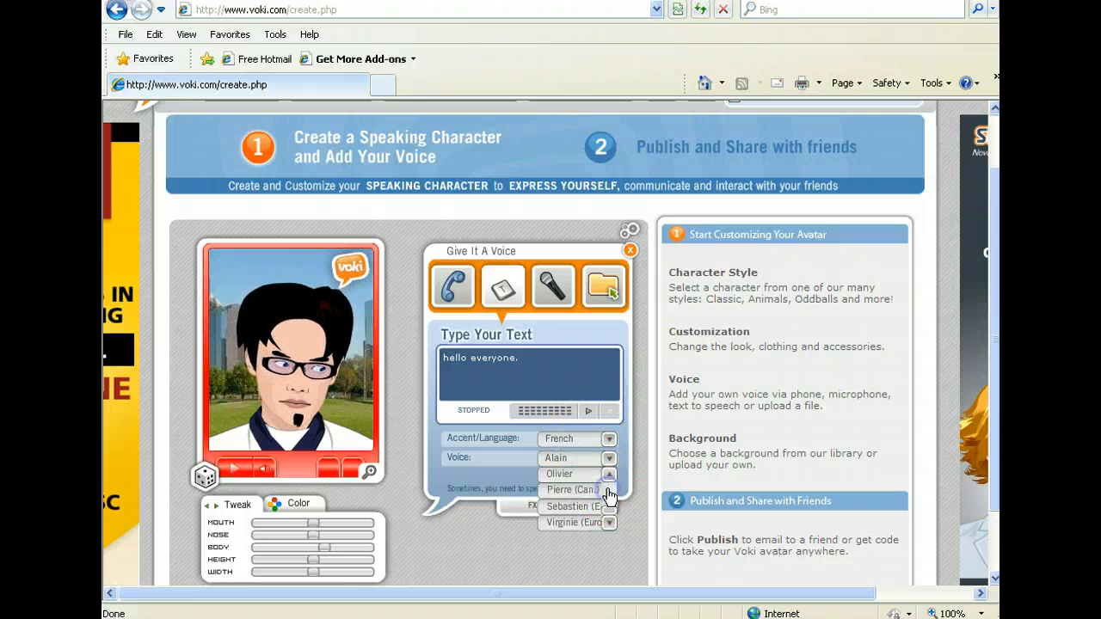
scroll(608, 497, up, 1)
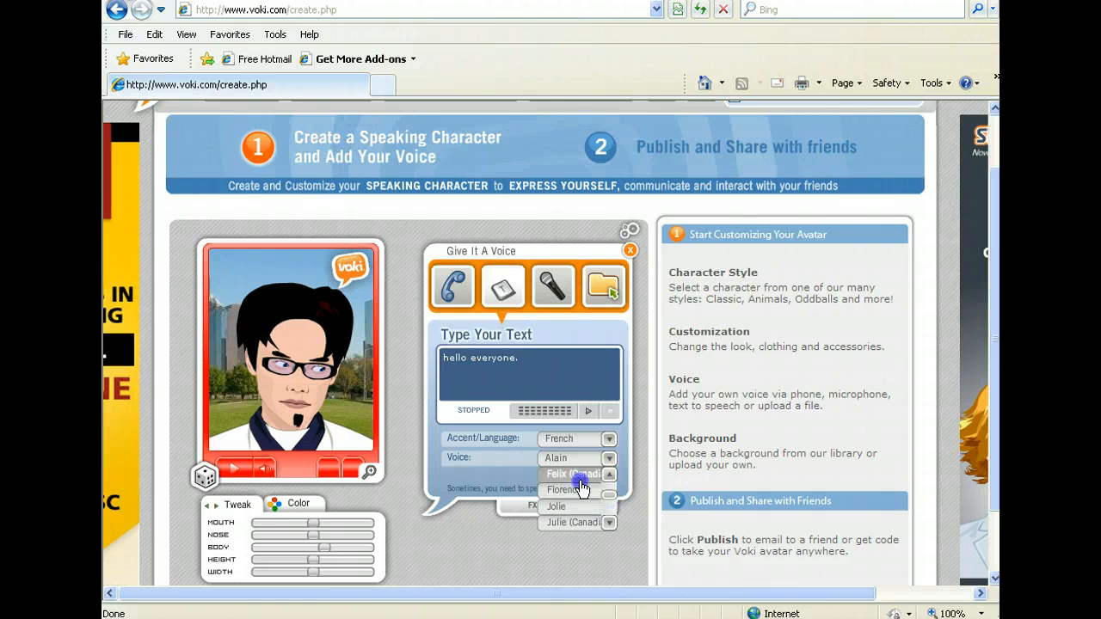
click(578, 476)
click(585, 462)
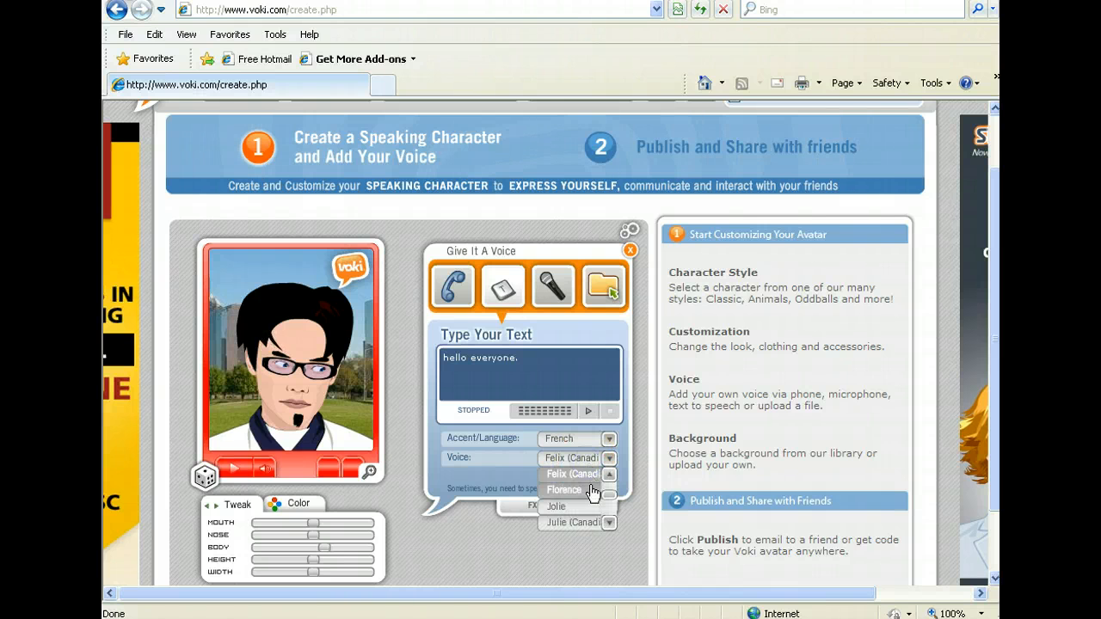
click(585, 507)
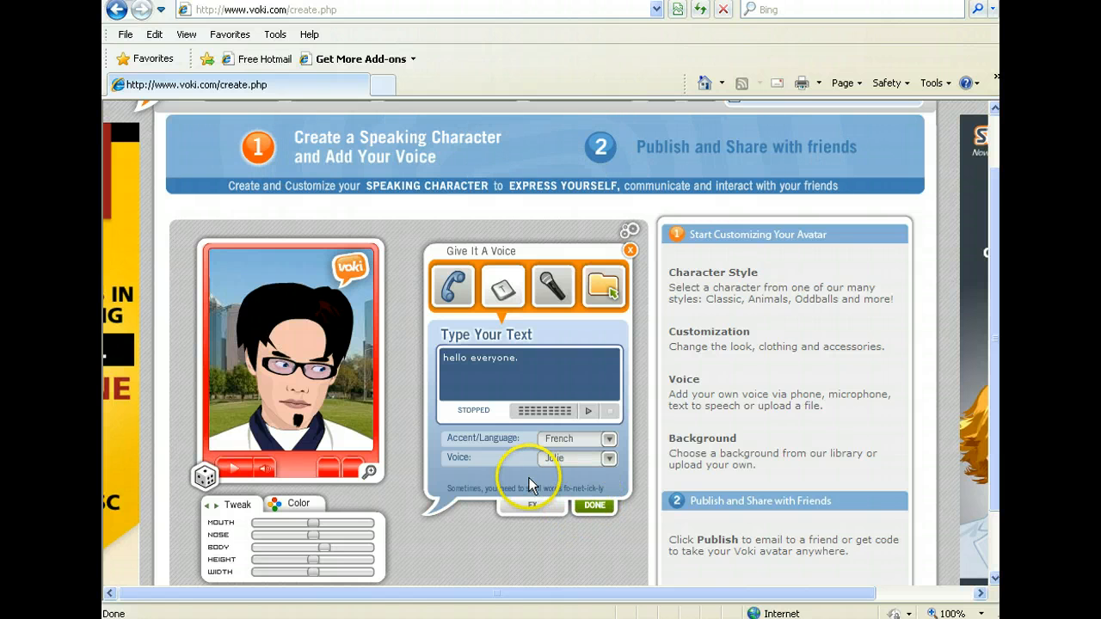
click(590, 413)
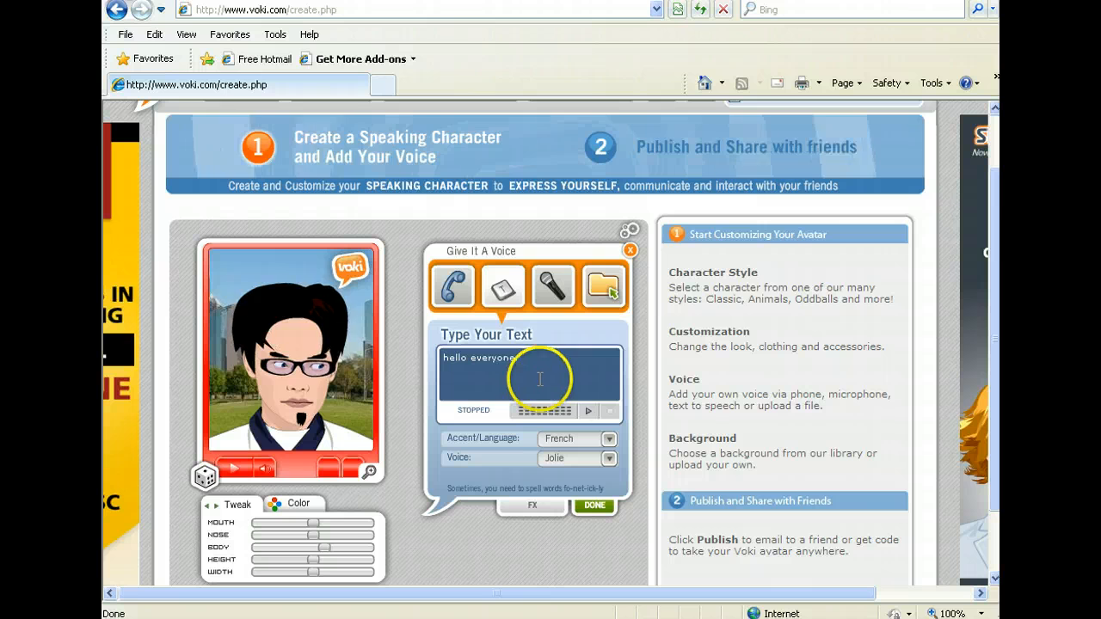
Set the accent/language of the text-to-speech message to English
click(576, 445)
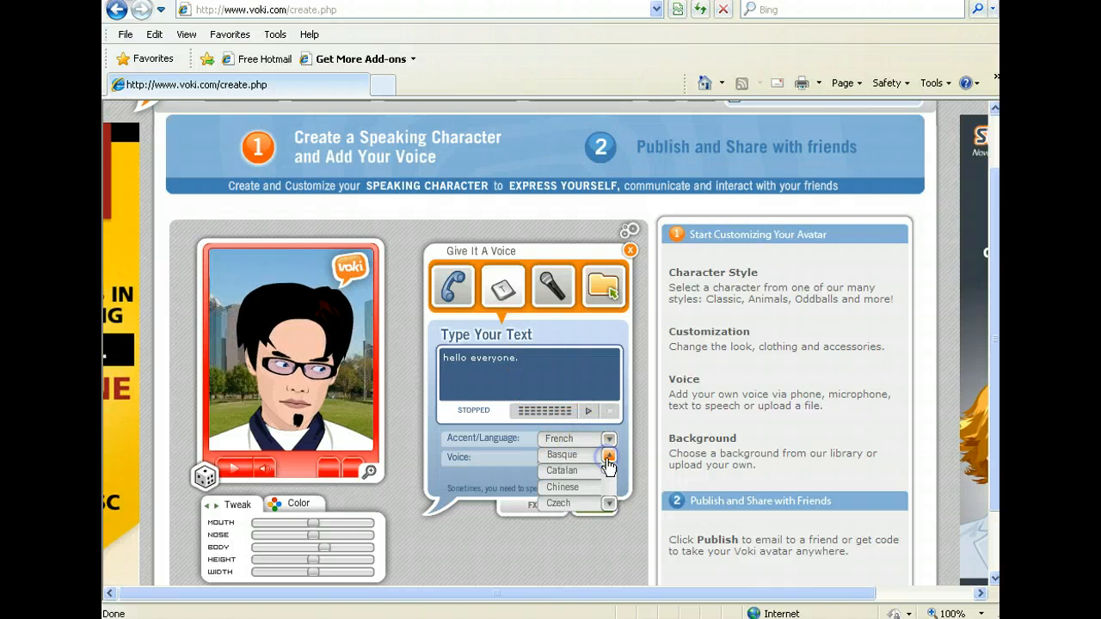
click(608, 455)
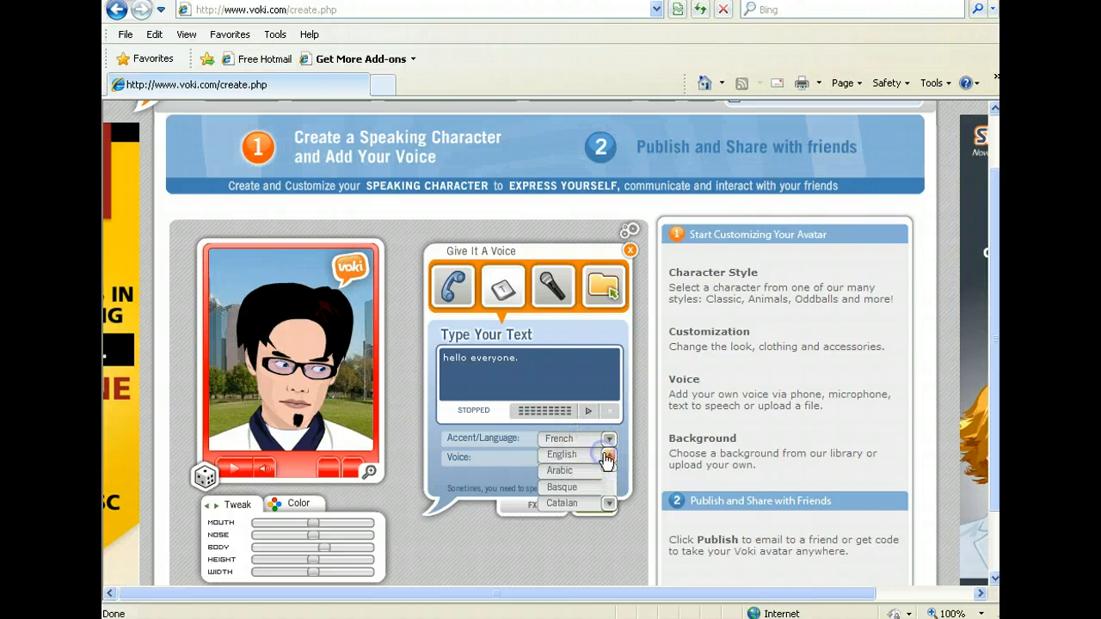
click(590, 456)
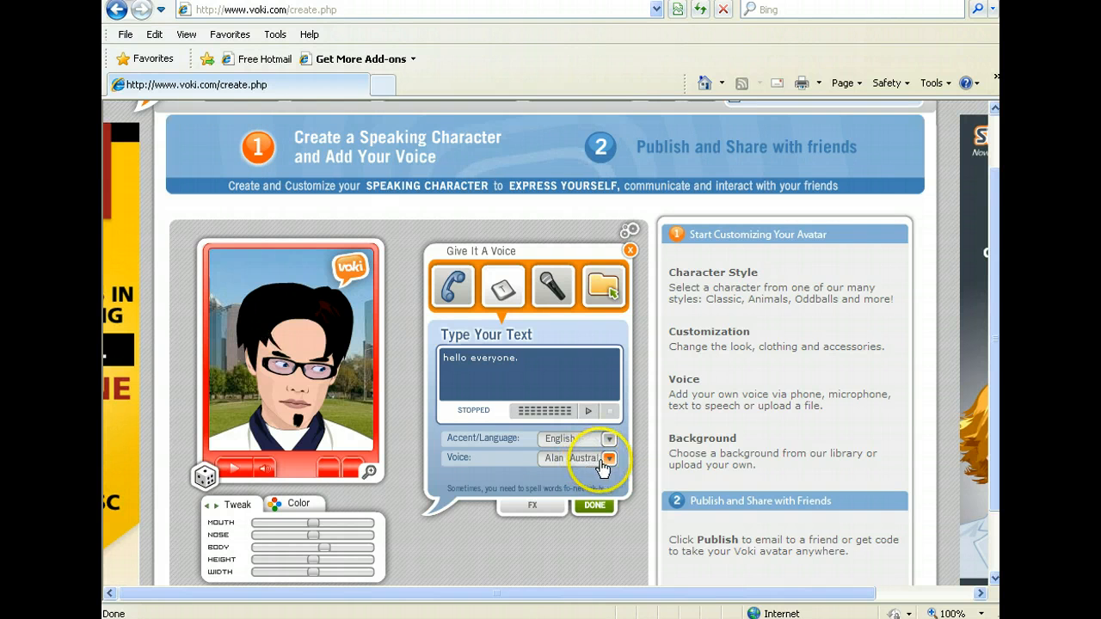
Look through the available English voices, including the UK ones, without choosing another voice
click(607, 459)
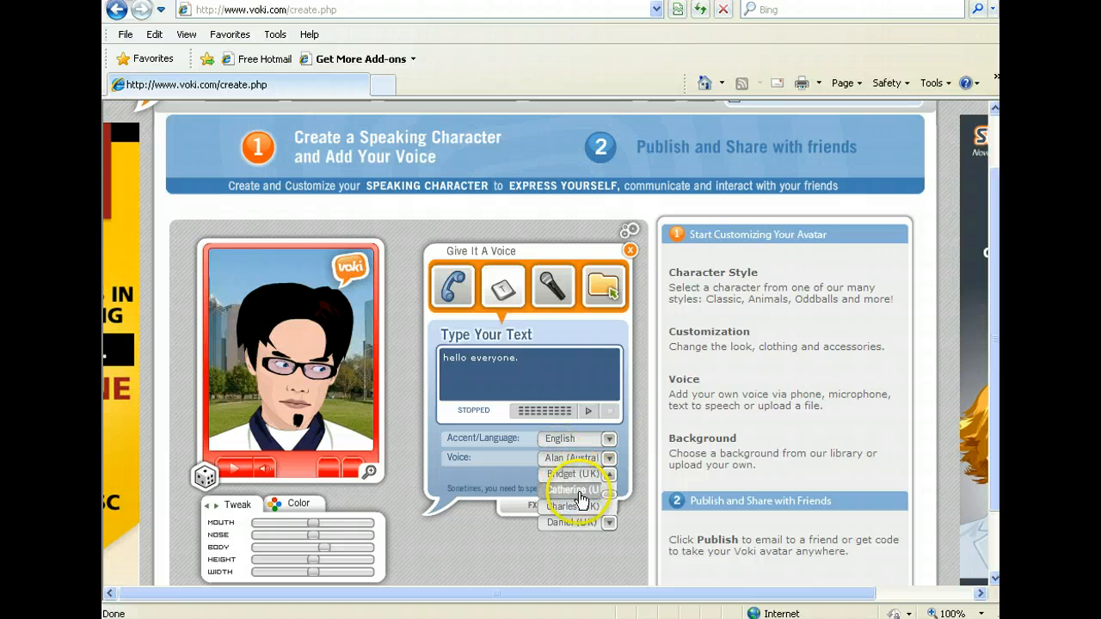
click(608, 522)
click(609, 521)
click(608, 522)
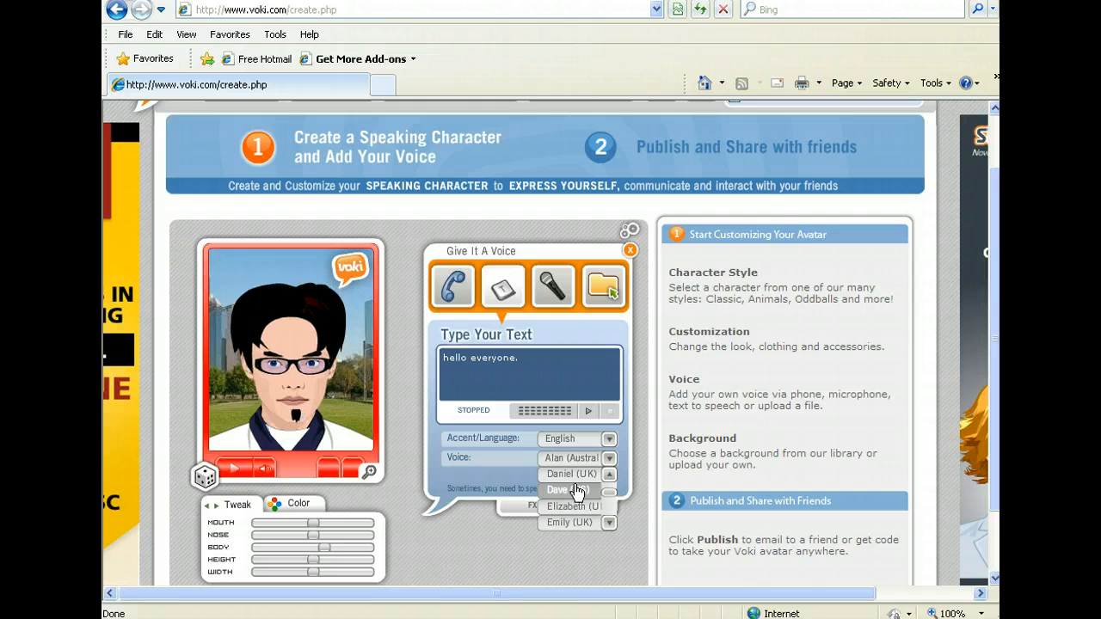
click(502, 482)
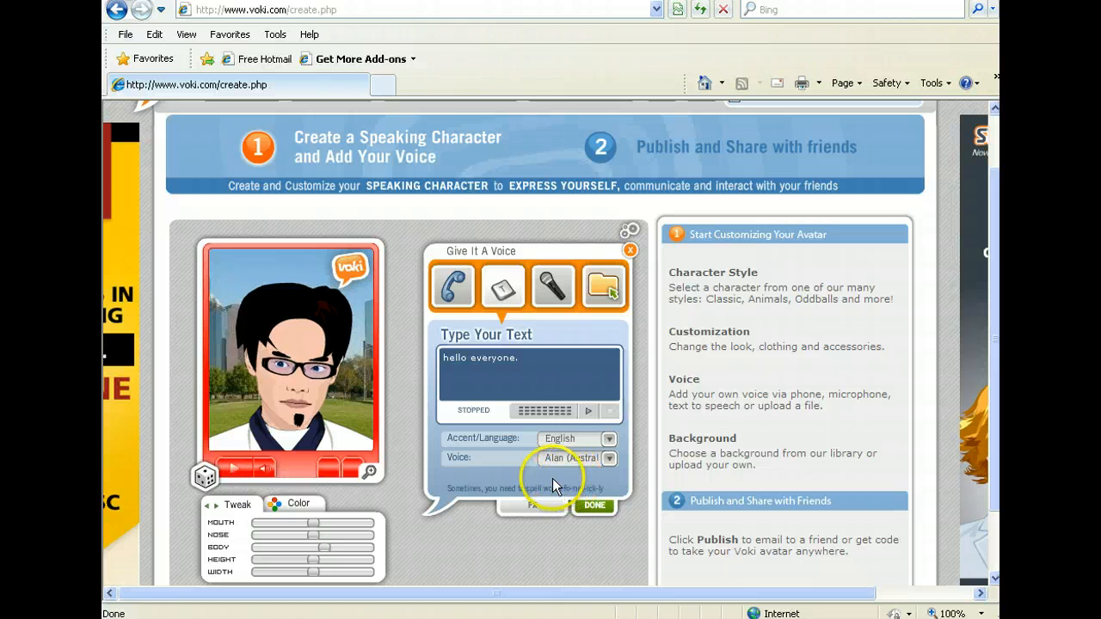
Open the sound effects for the audio and try Bullhorn, Chipmunk and Dimwit
click(542, 507)
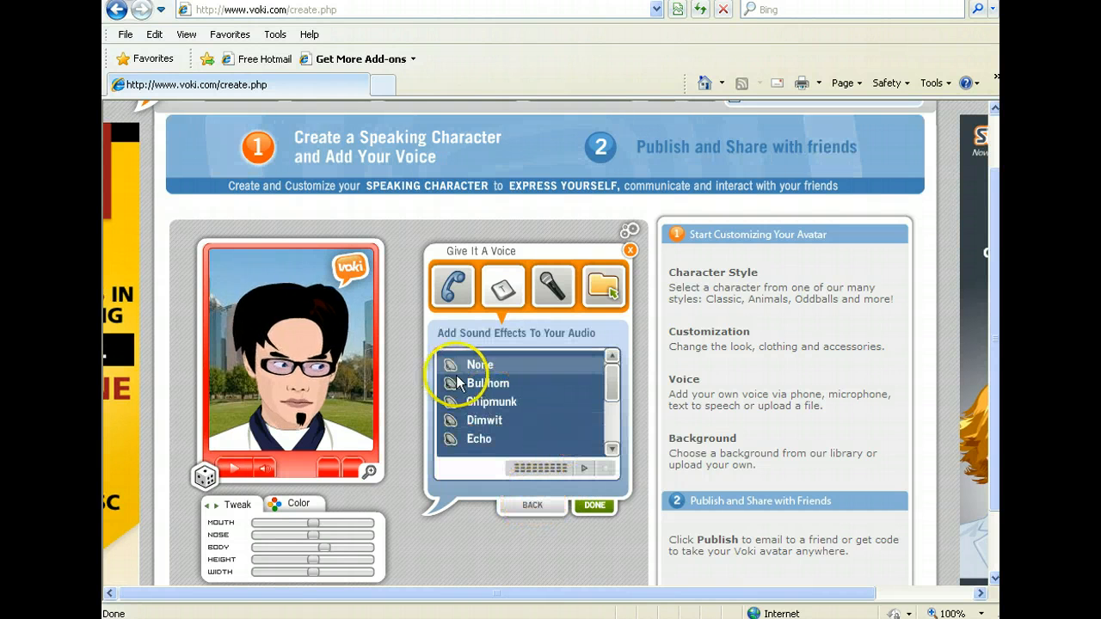
click(478, 385)
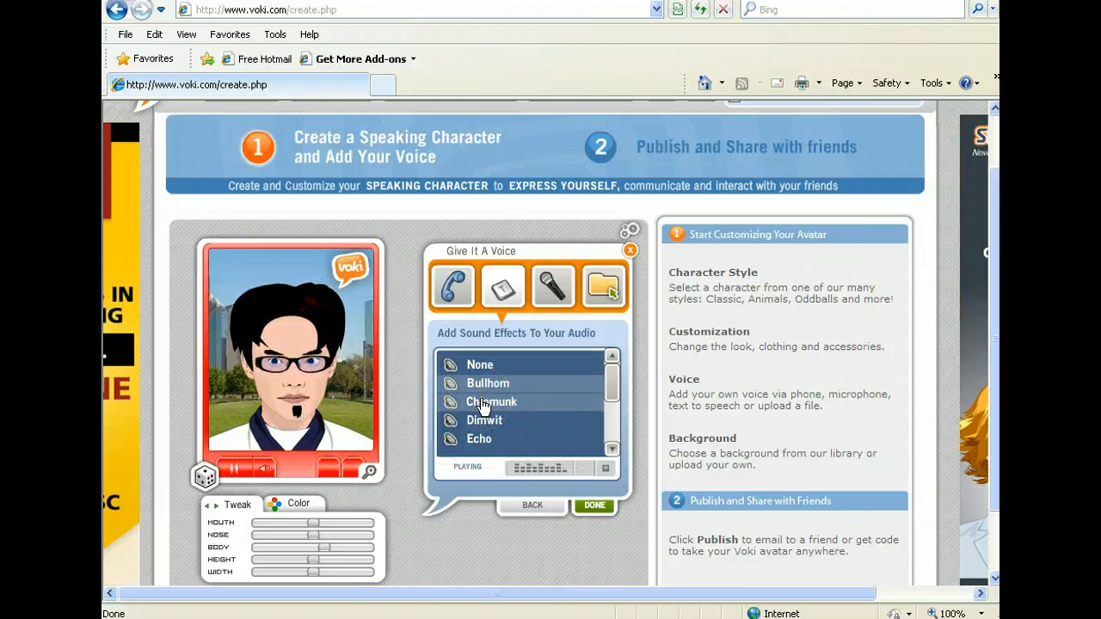
click(481, 403)
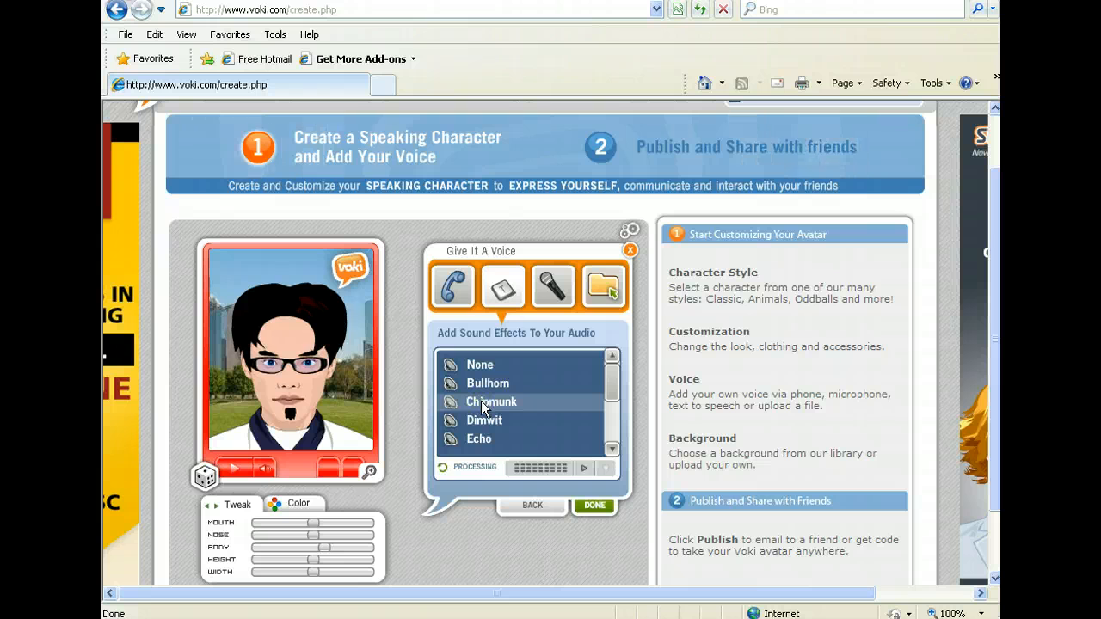
click(482, 421)
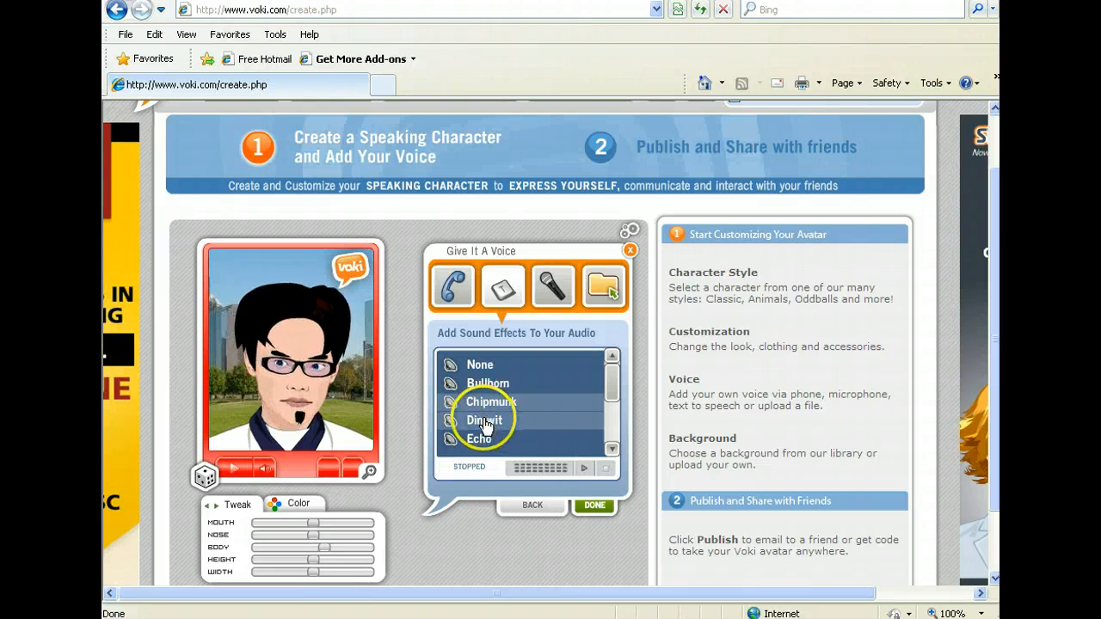
Try the Squeeky and T-Pain sound effects further down the list of effects
click(613, 424)
click(613, 428)
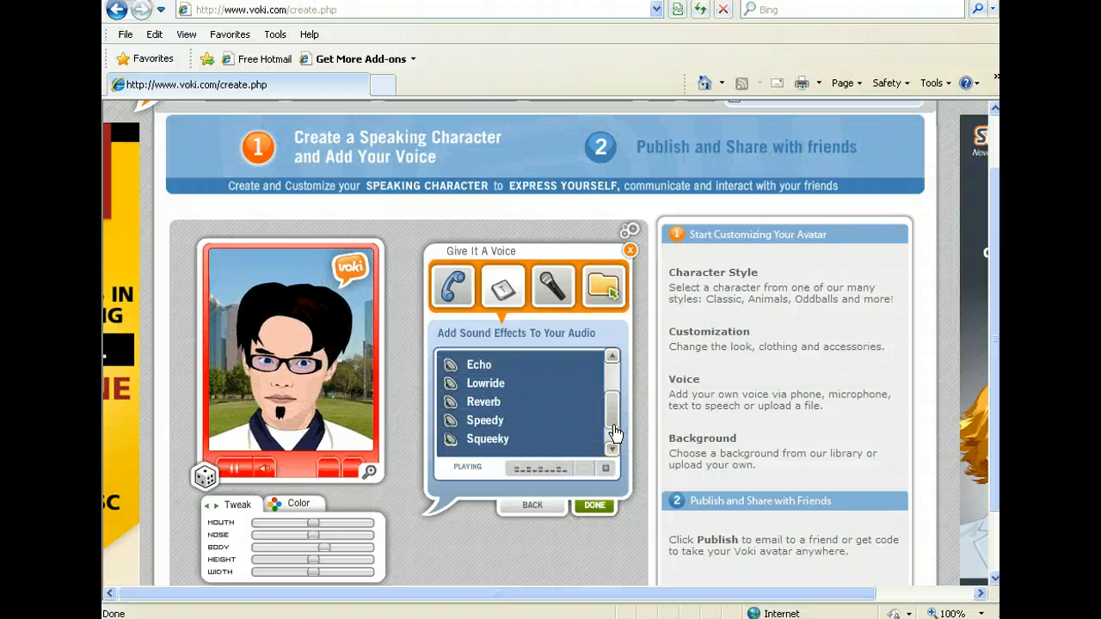
click(614, 439)
click(487, 420)
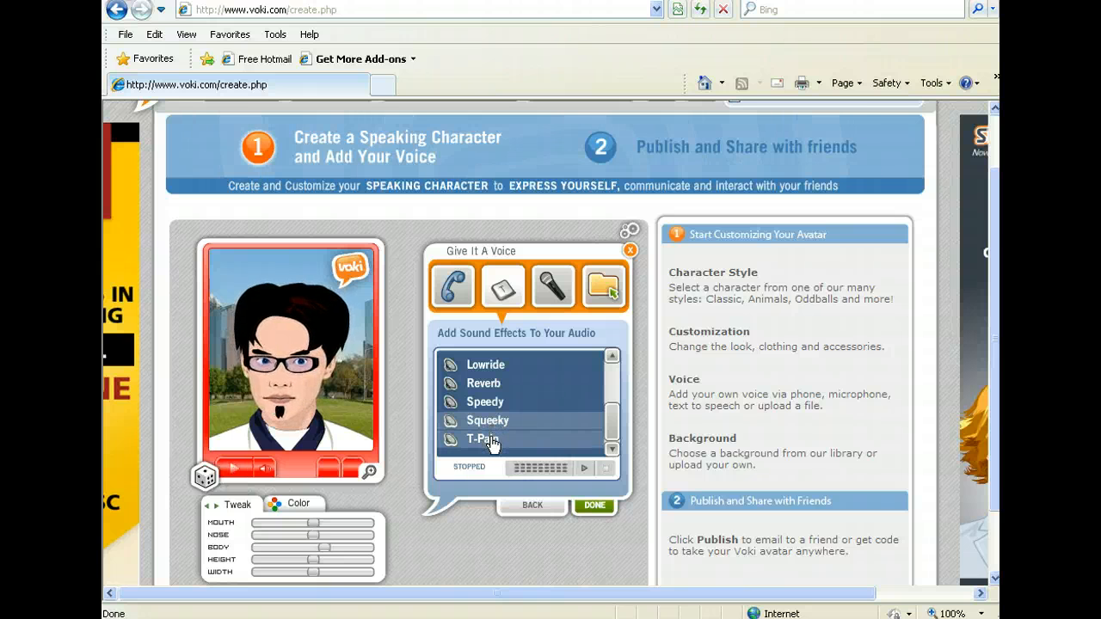
click(491, 441)
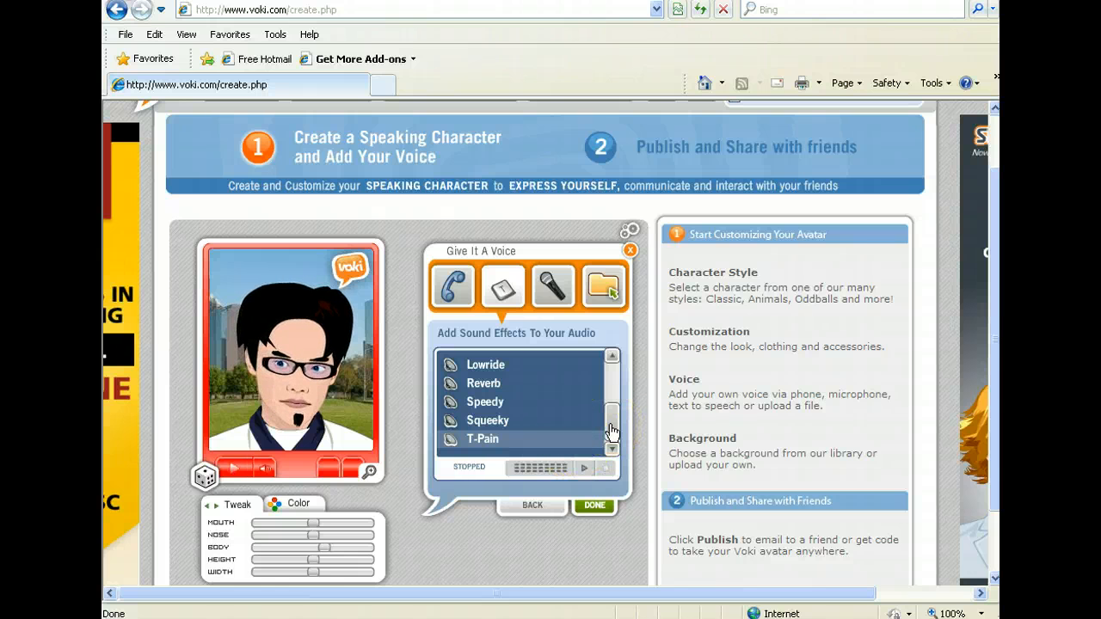
Set the sound effect to None and finish the voice setup
drag(612, 415, 612, 378)
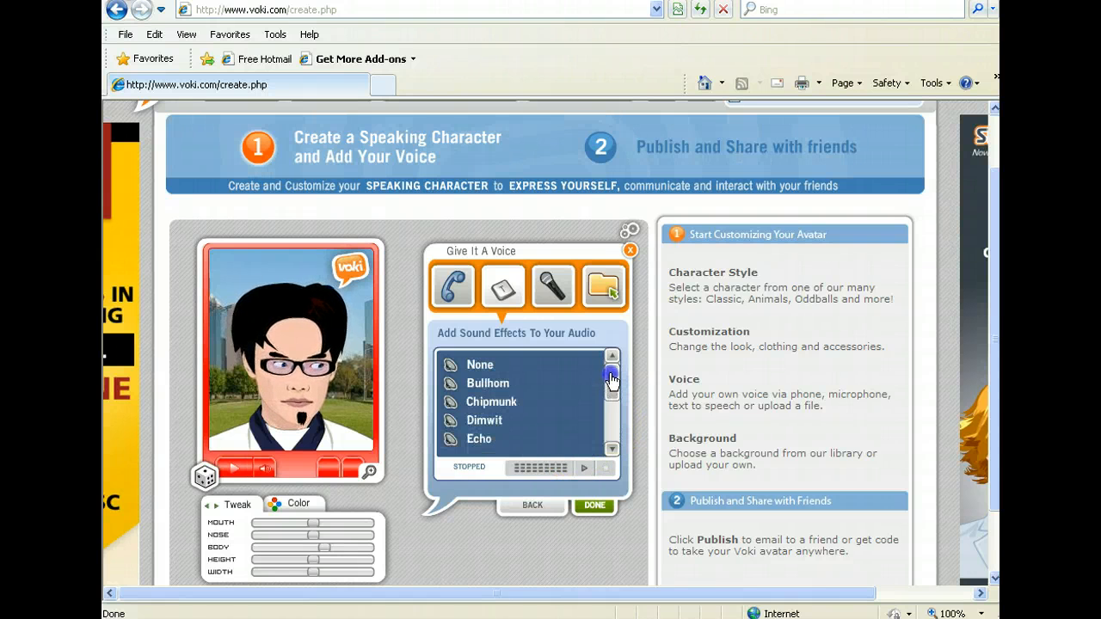
click(497, 363)
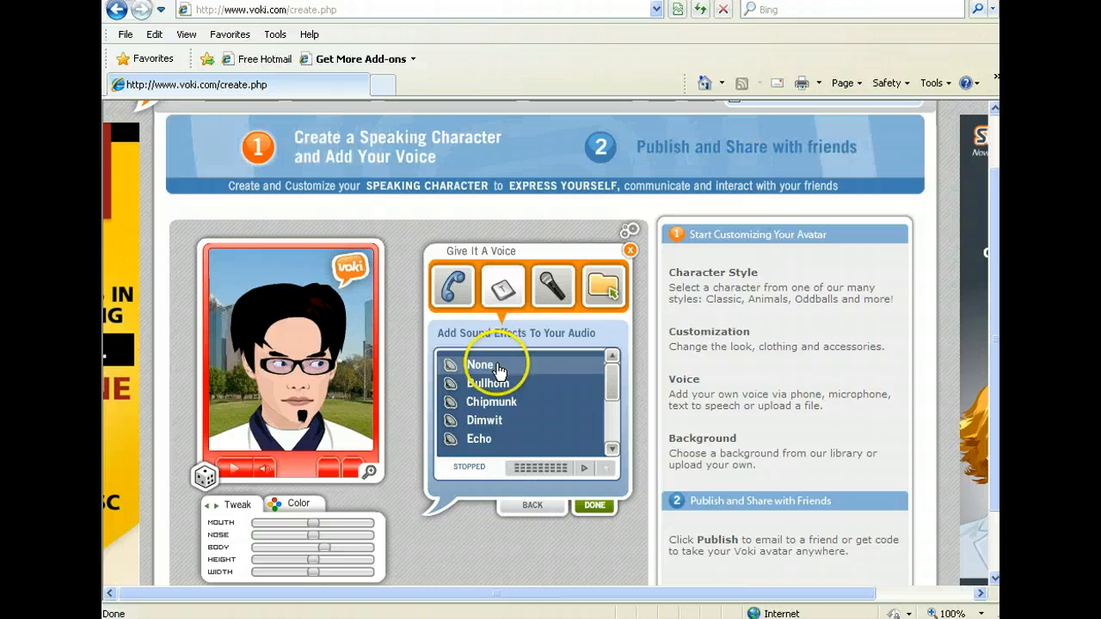
click(593, 509)
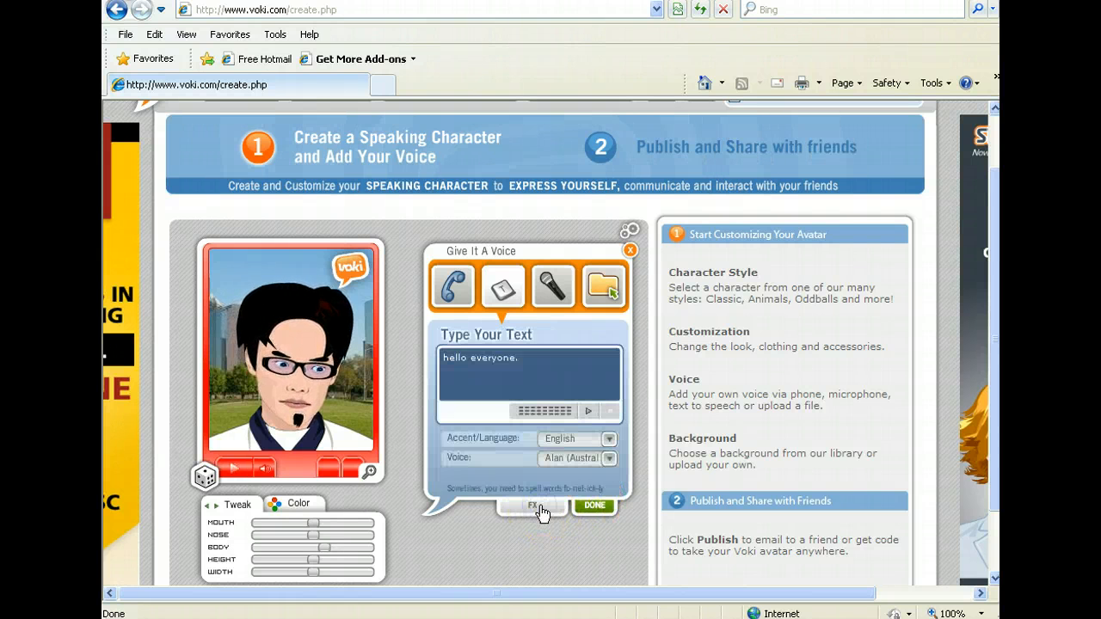
click(593, 514)
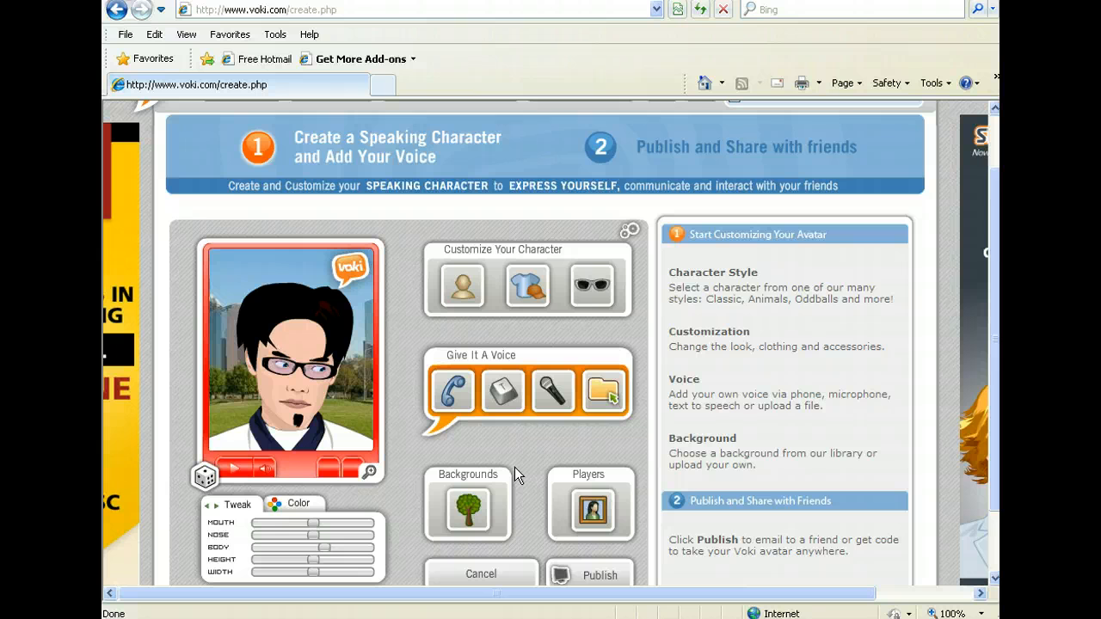
Open the background library and try Travel backgrounds and the animated black-and-white spiral behind the character
click(484, 503)
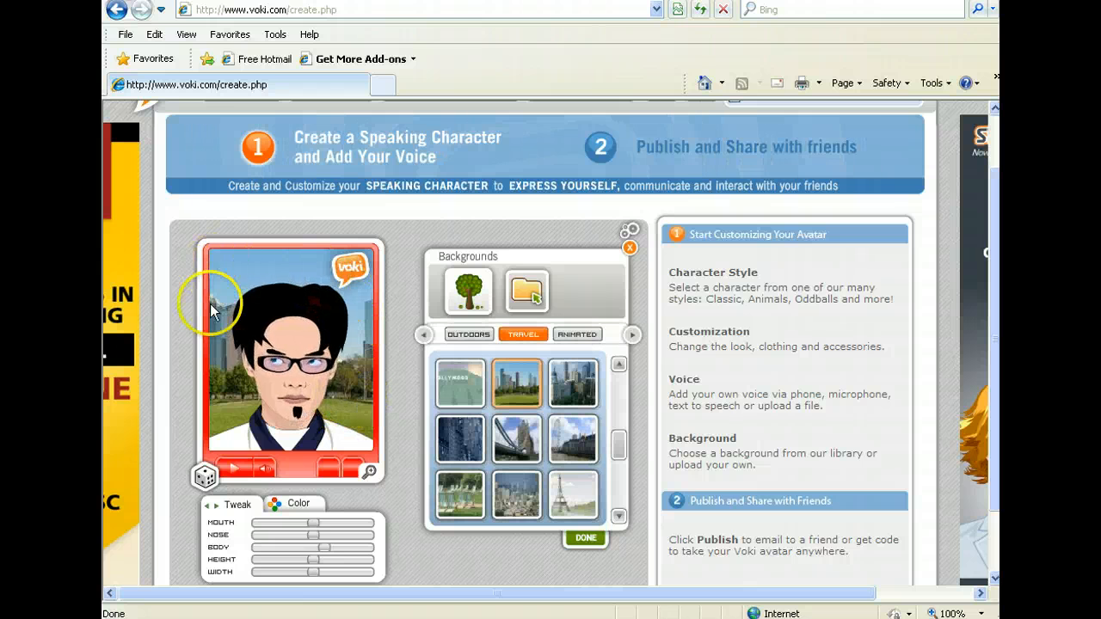
click(507, 500)
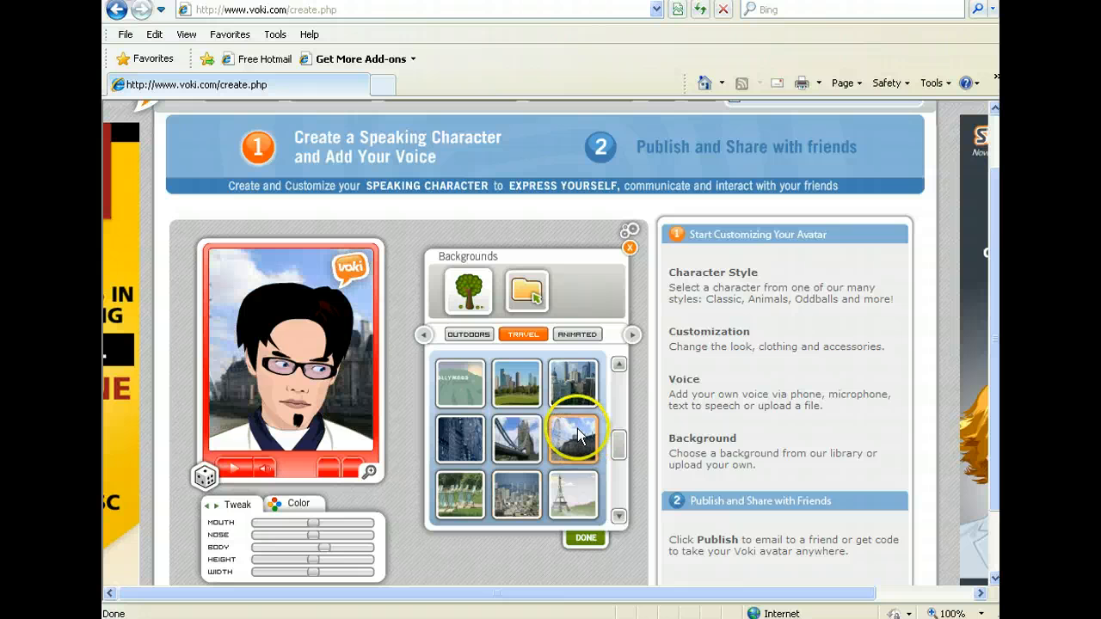
click(568, 336)
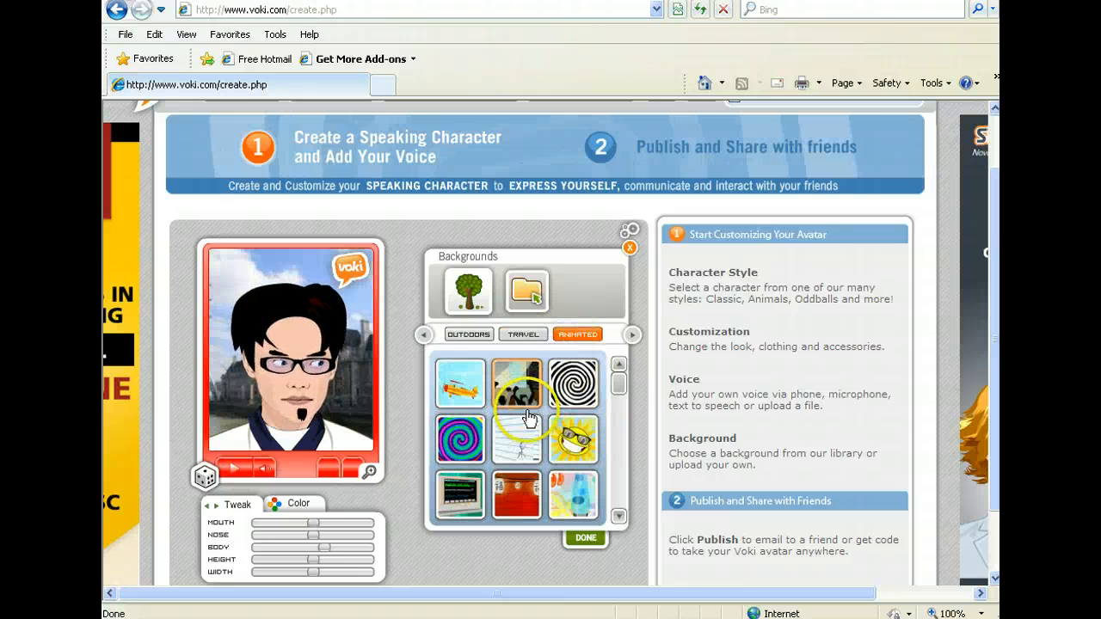
click(573, 397)
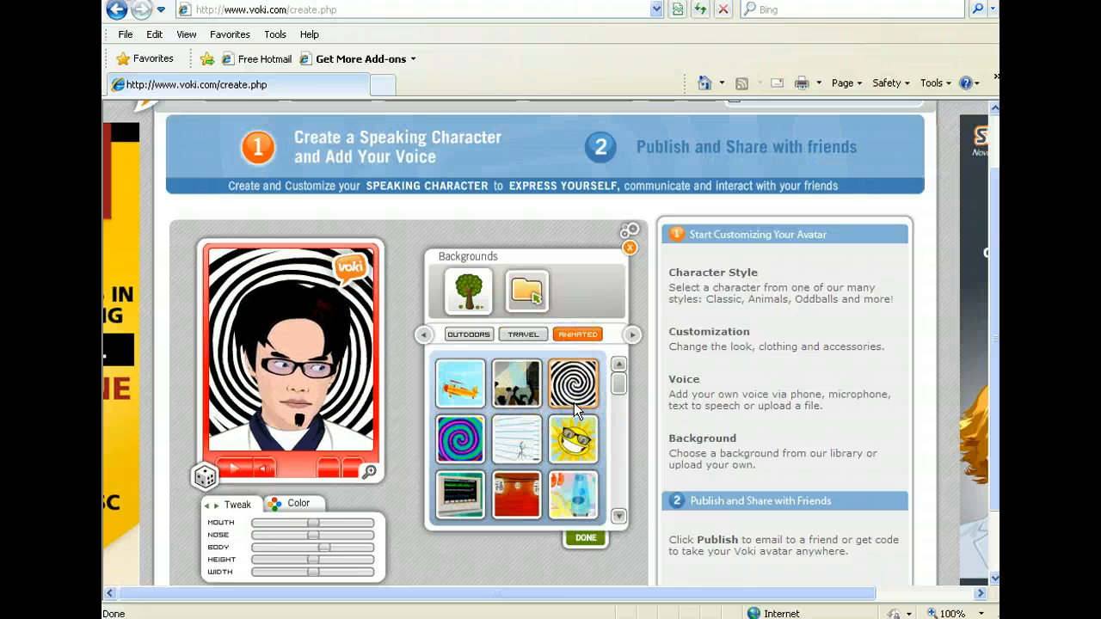
Try the green foliage background from the Obscure category
click(630, 337)
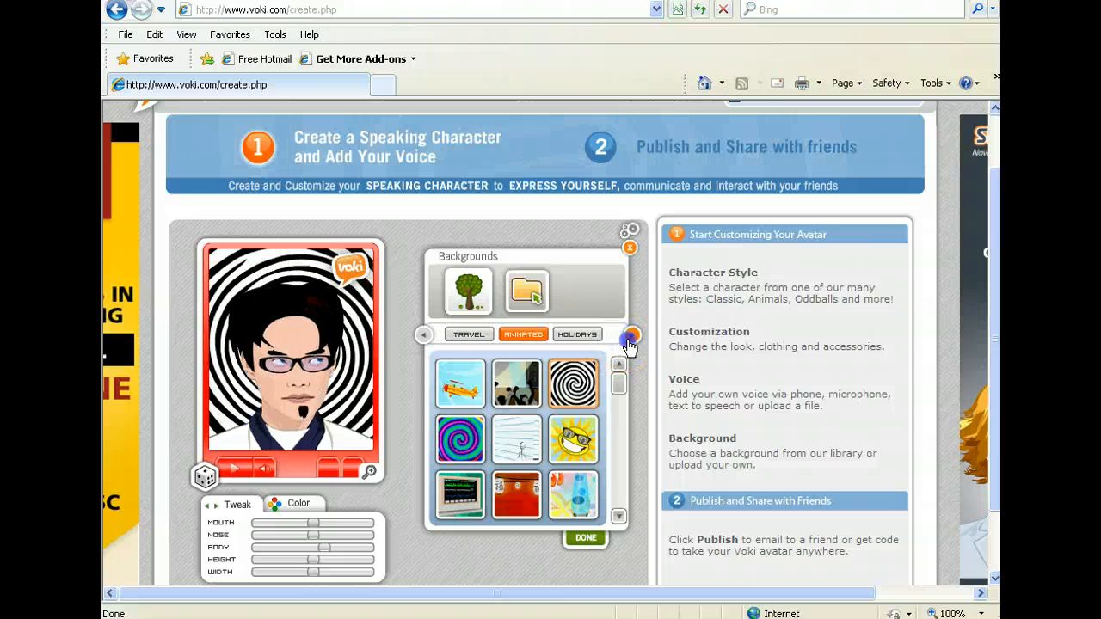
click(631, 337)
click(578, 334)
click(513, 401)
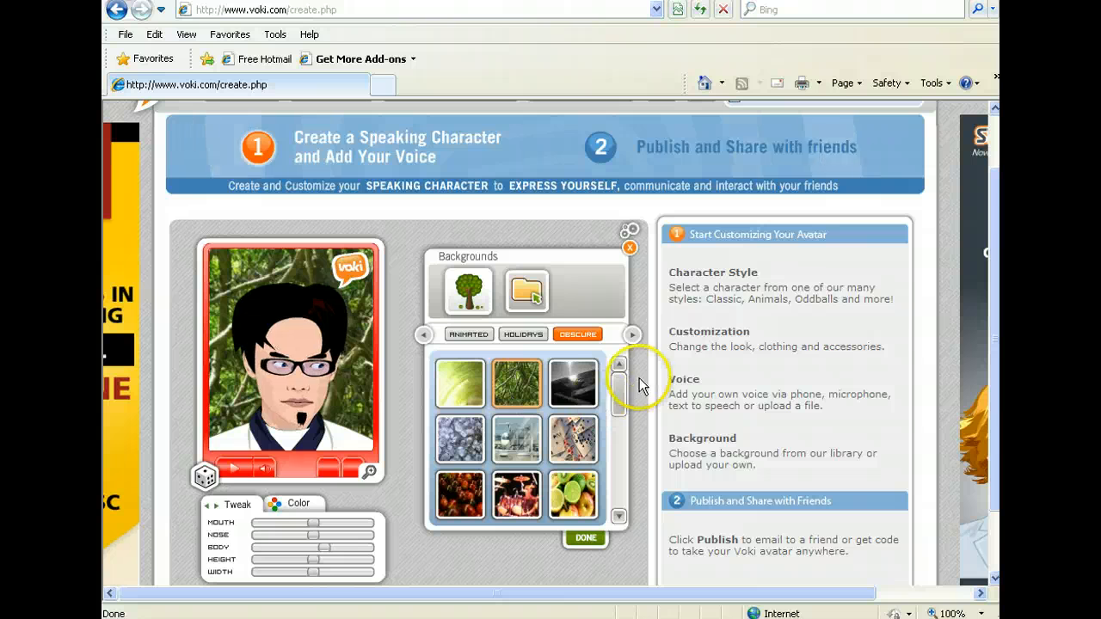
Try several Sports backgrounds such as the helmets and the baseball, settle on the sneakers, and finish the background selection
click(632, 336)
click(578, 336)
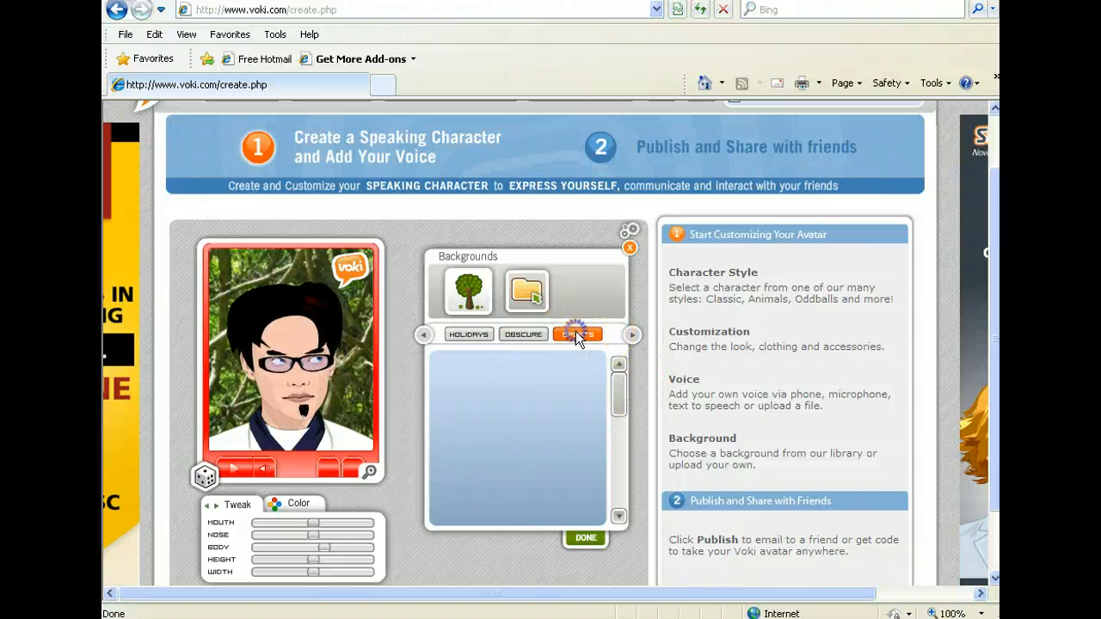
click(567, 440)
click(506, 460)
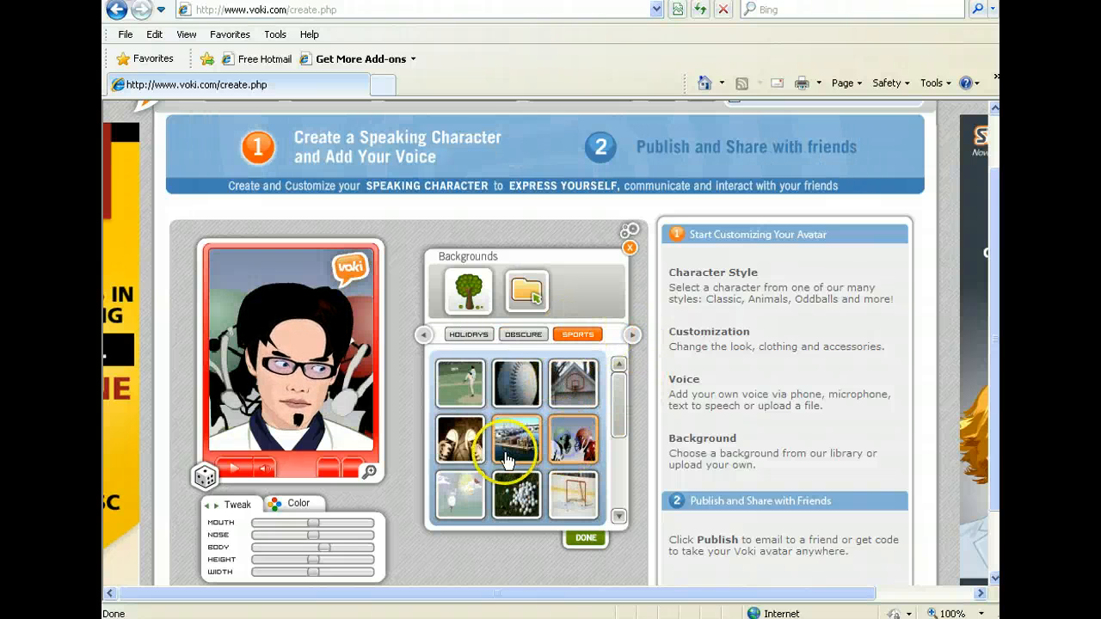
click(513, 384)
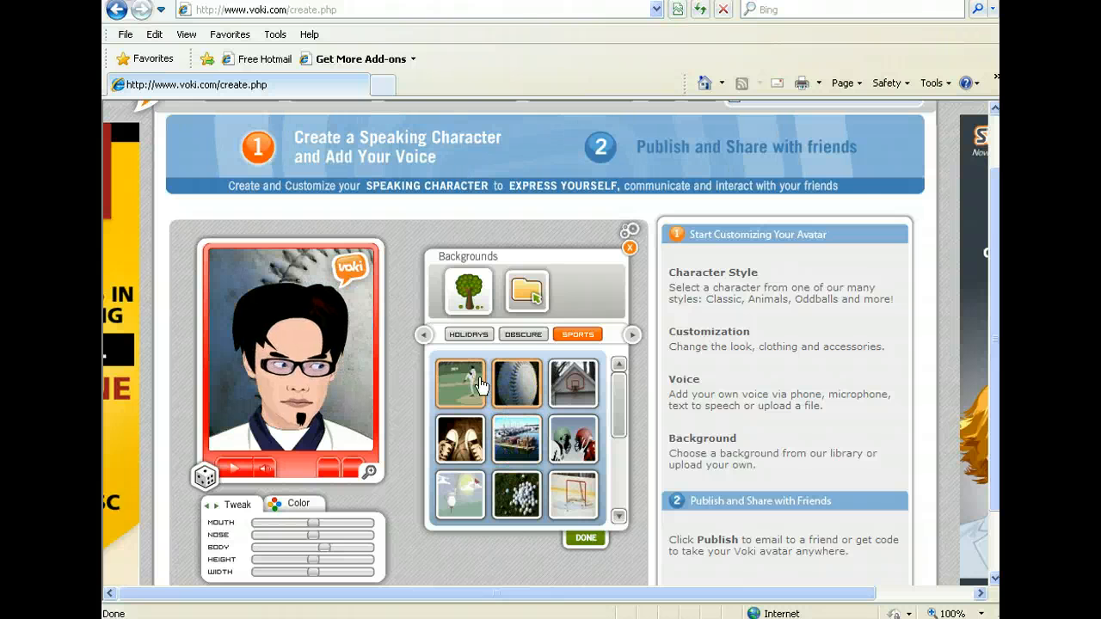
click(474, 384)
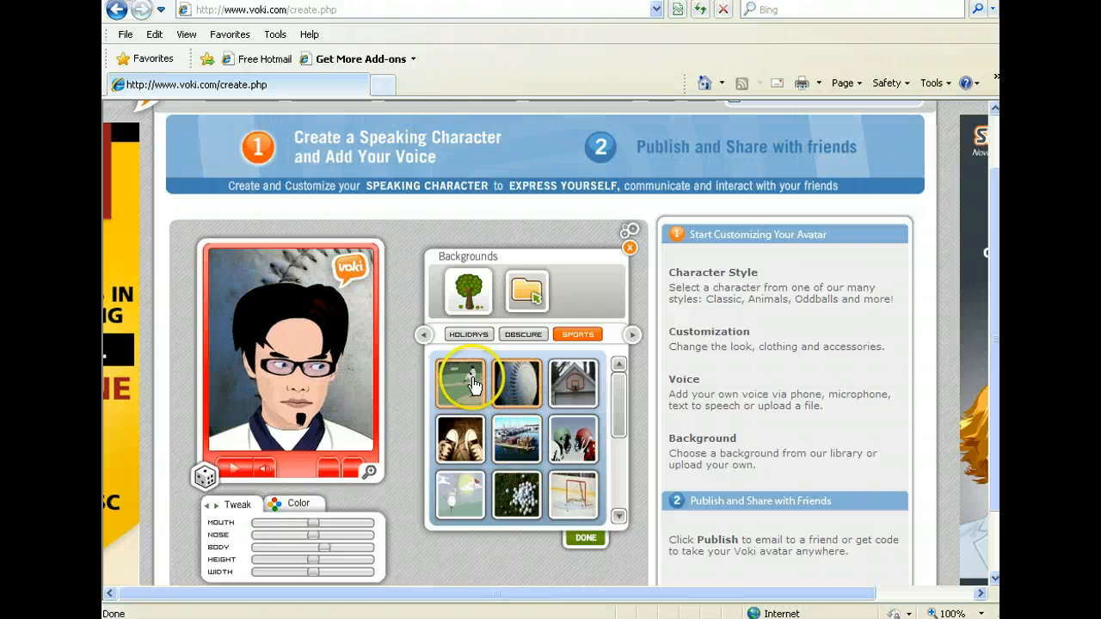
click(473, 449)
click(464, 494)
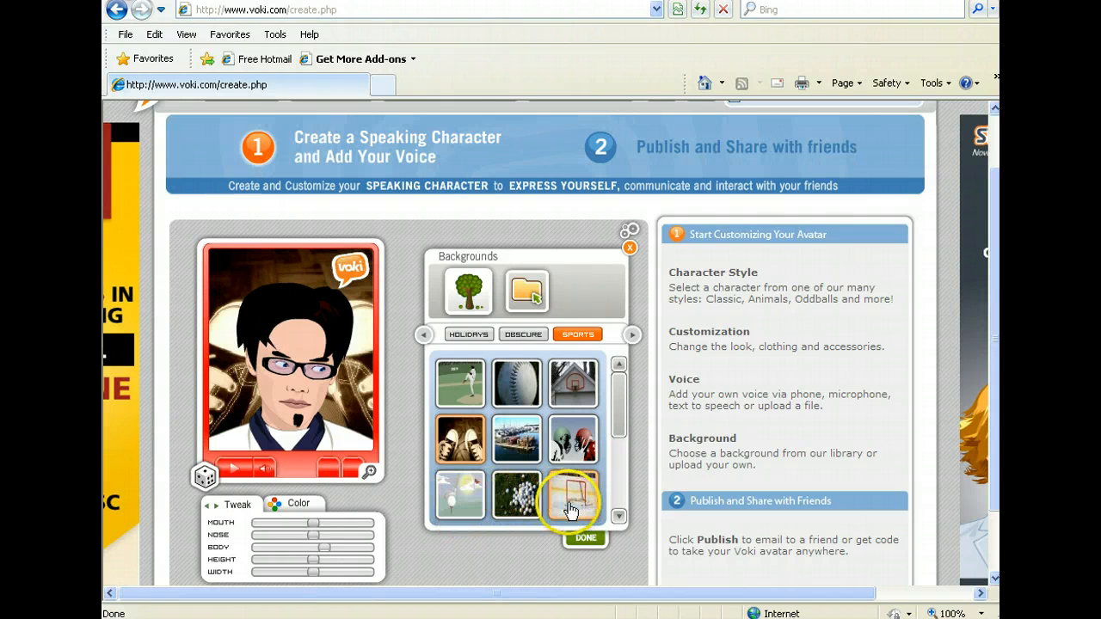
click(618, 516)
click(619, 496)
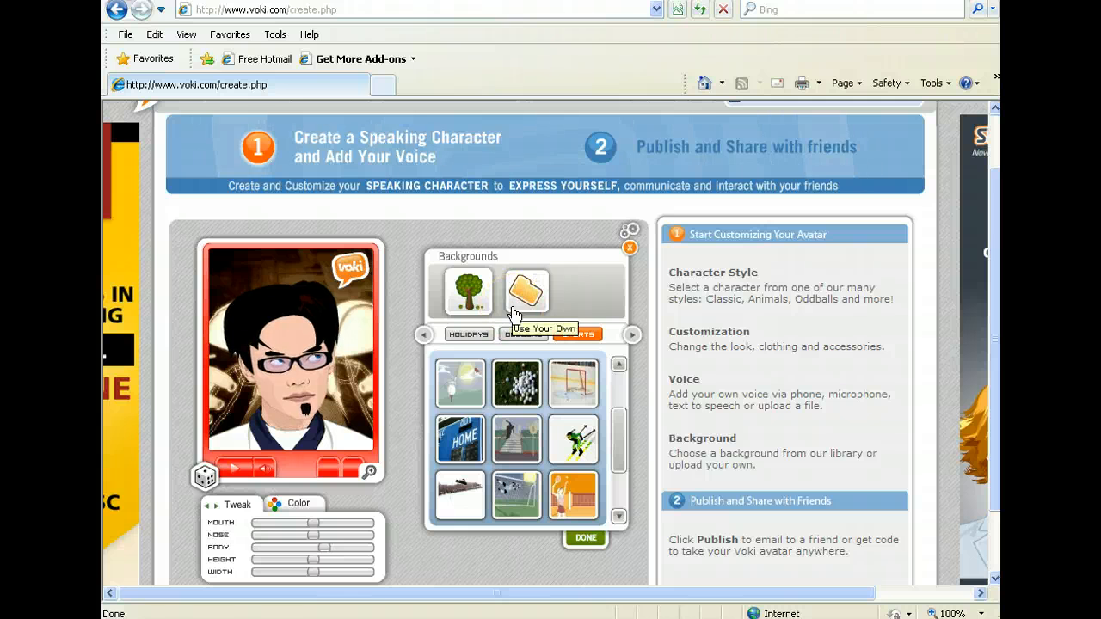
click(582, 537)
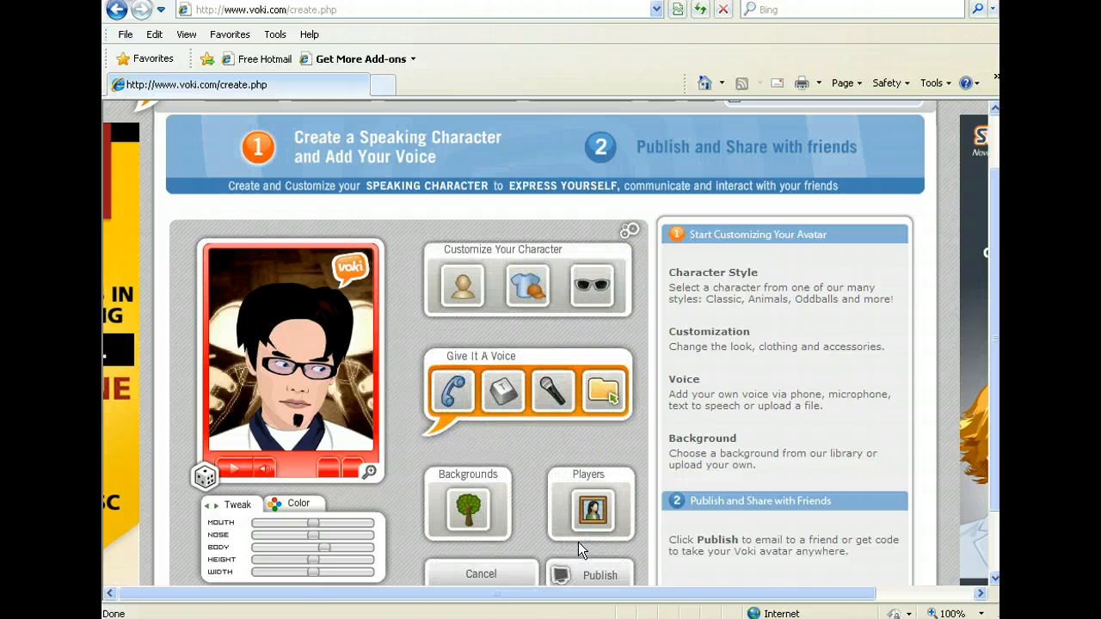
Try several player frame themes such as dark red, dark blue and light blue, settle on olive green, and finish the player selection
click(574, 505)
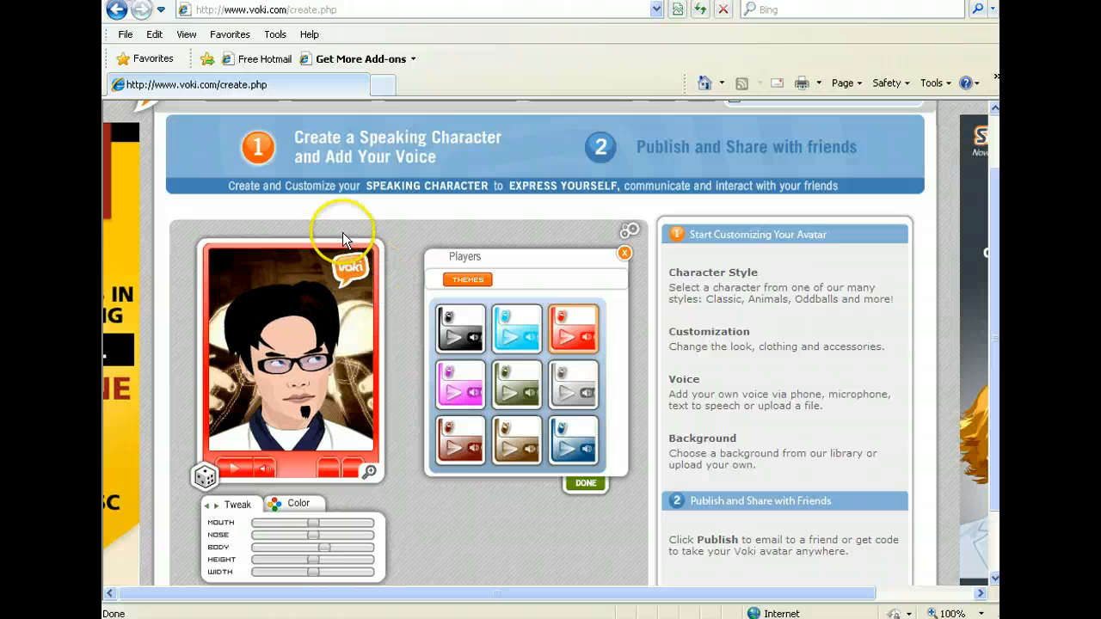
click(436, 467)
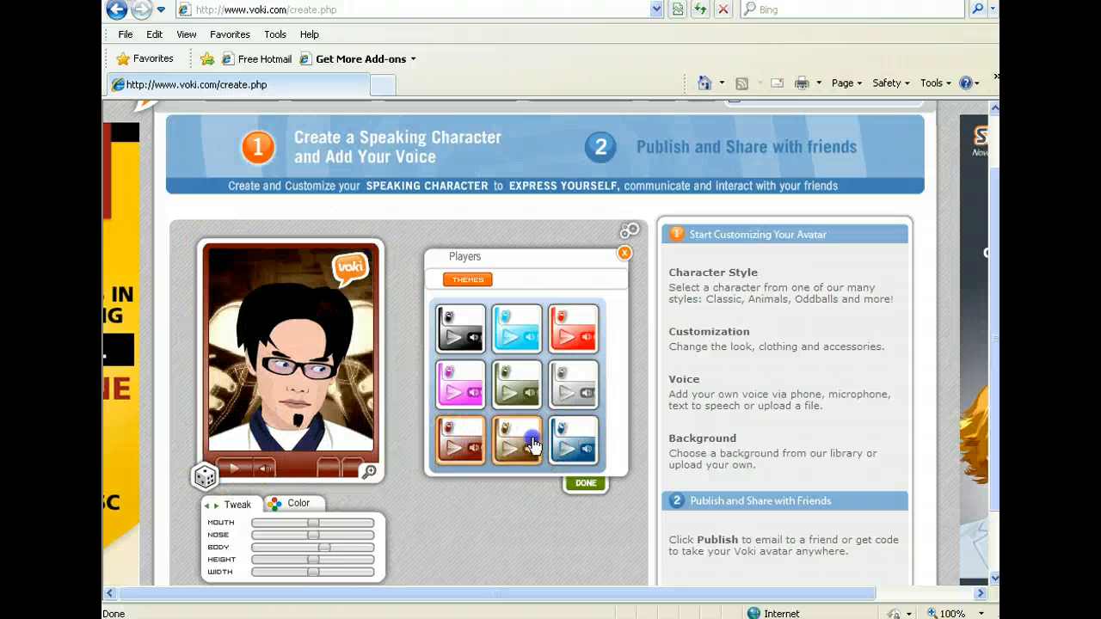
click(572, 437)
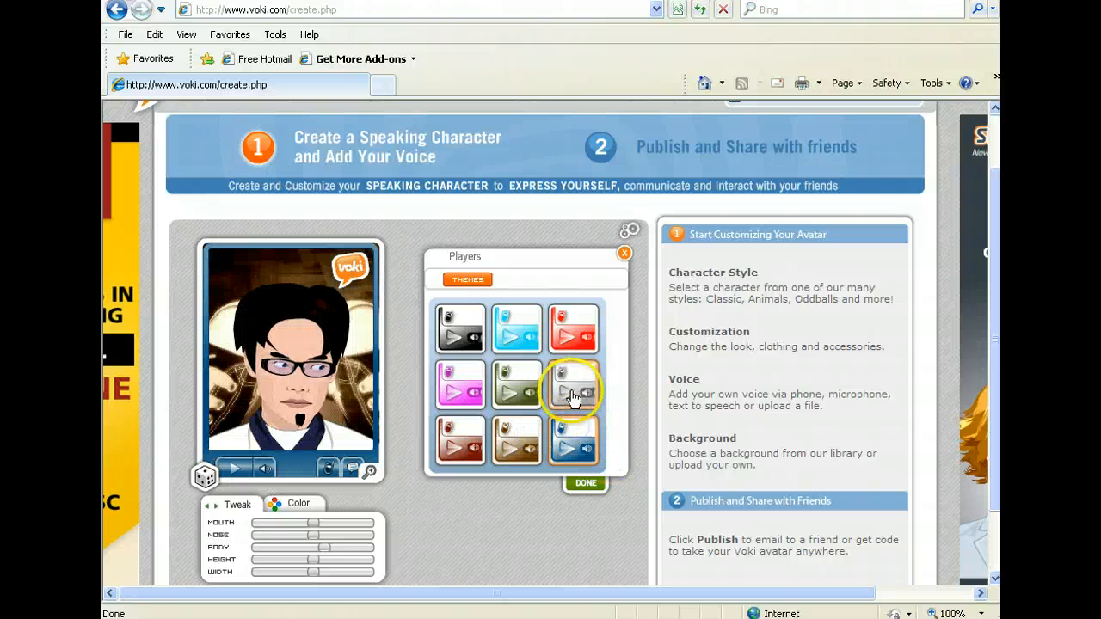
click(572, 326)
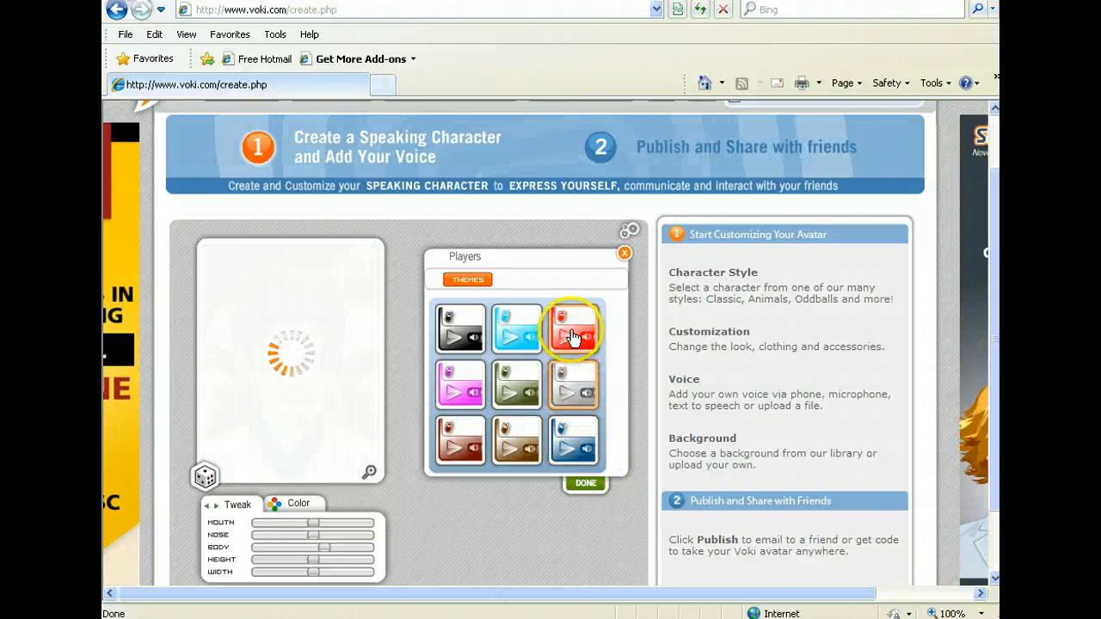
click(526, 325)
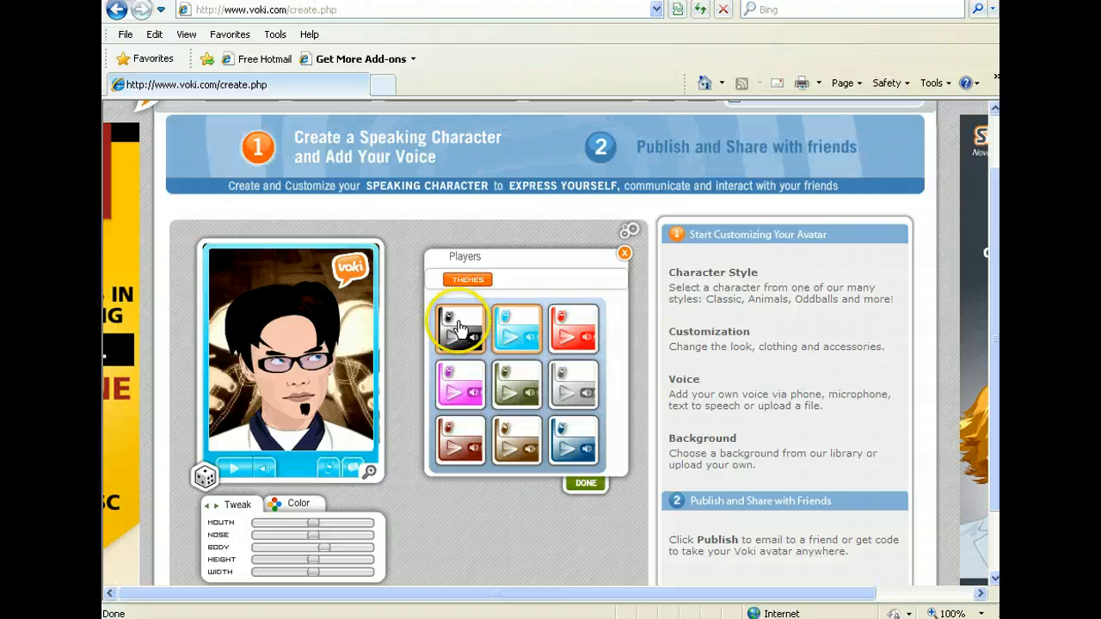
click(461, 322)
click(507, 378)
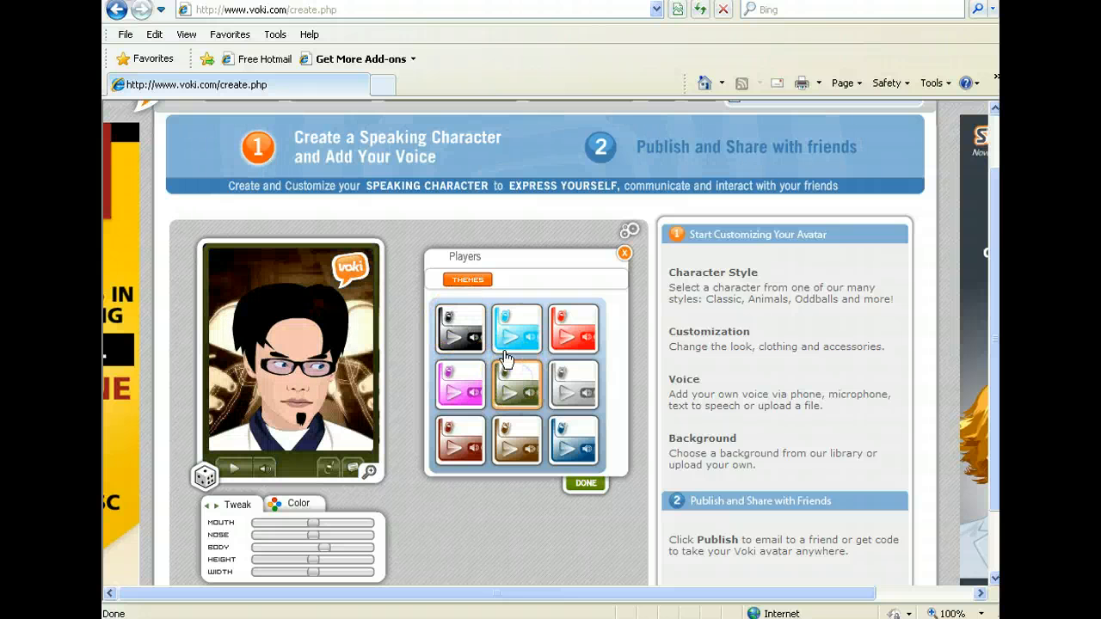
click(484, 288)
click(585, 483)
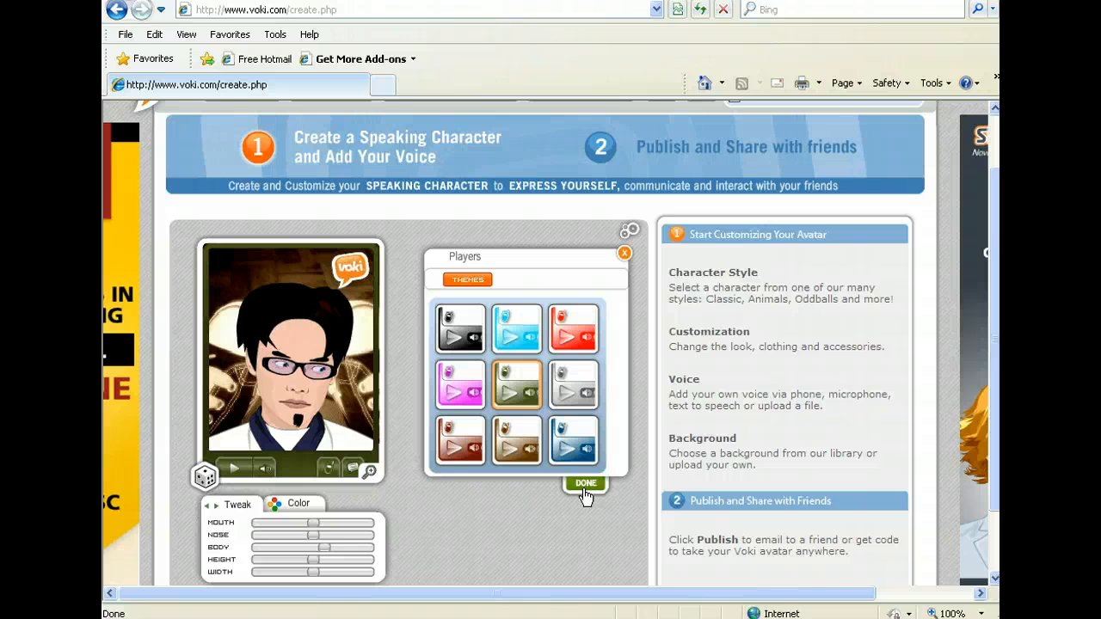
click(585, 489)
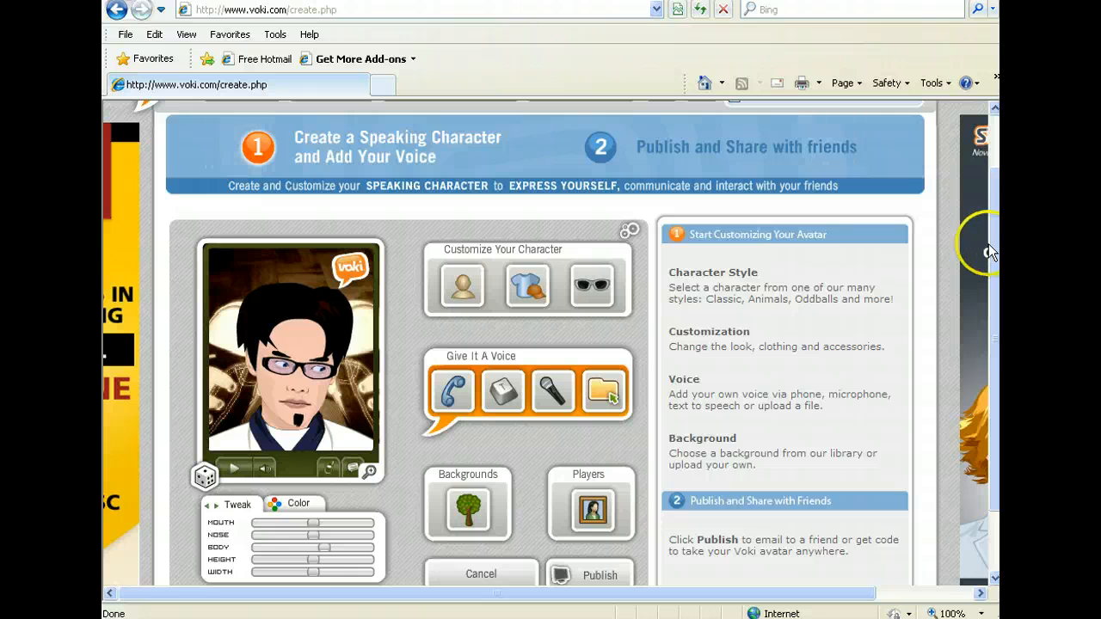
Publish the avatar with the scene title "charlie", decline the account sign-up, and dismiss the save notice
drag(994, 253, 996, 312)
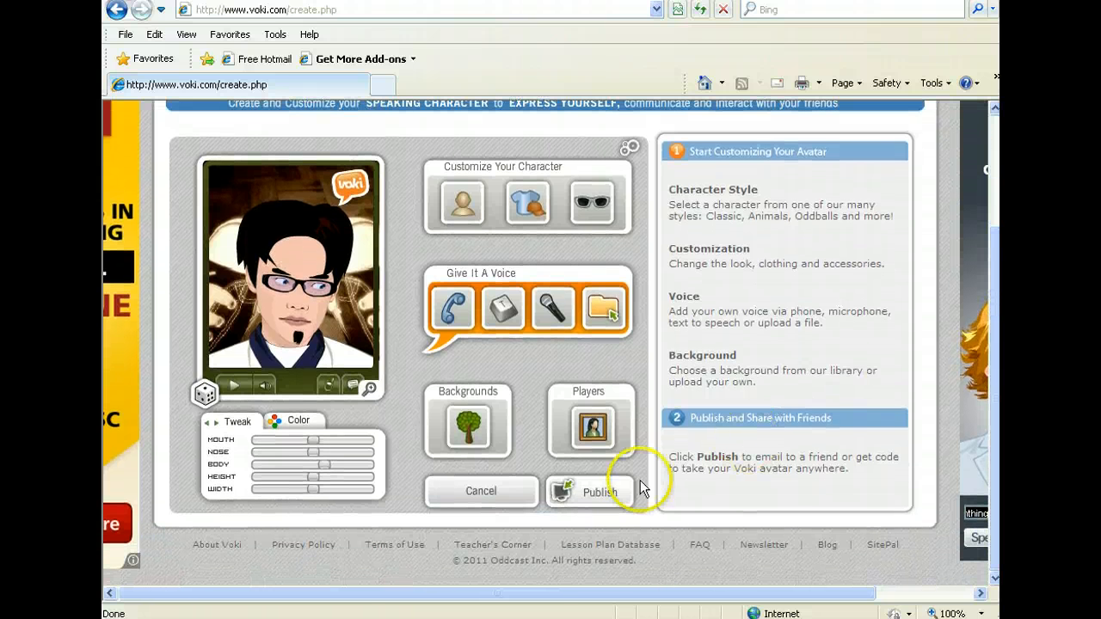
click(607, 493)
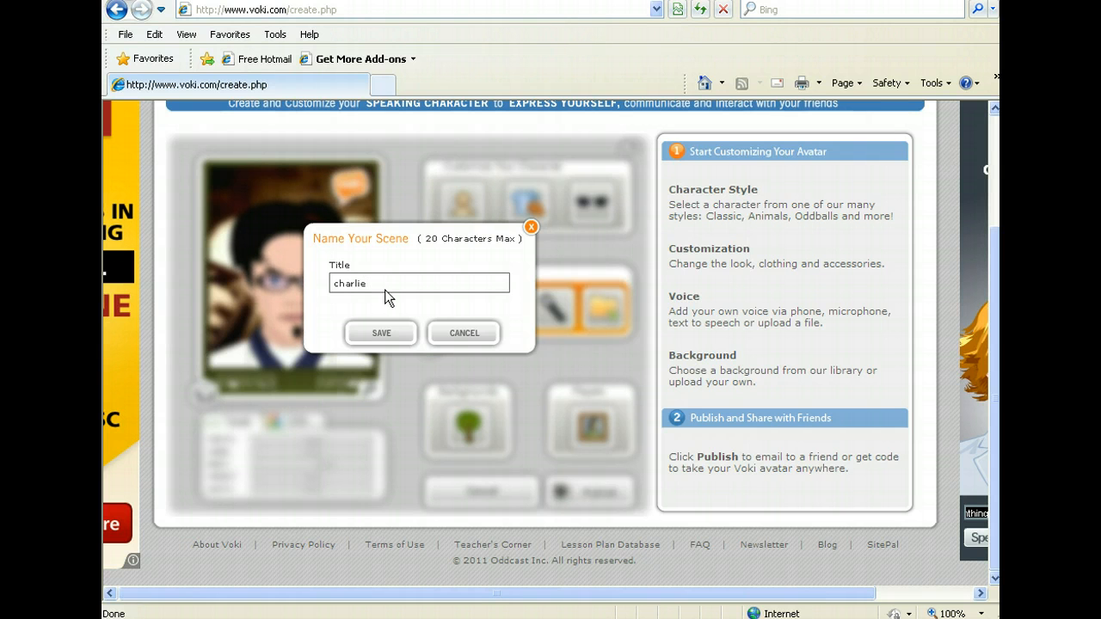
click(381, 333)
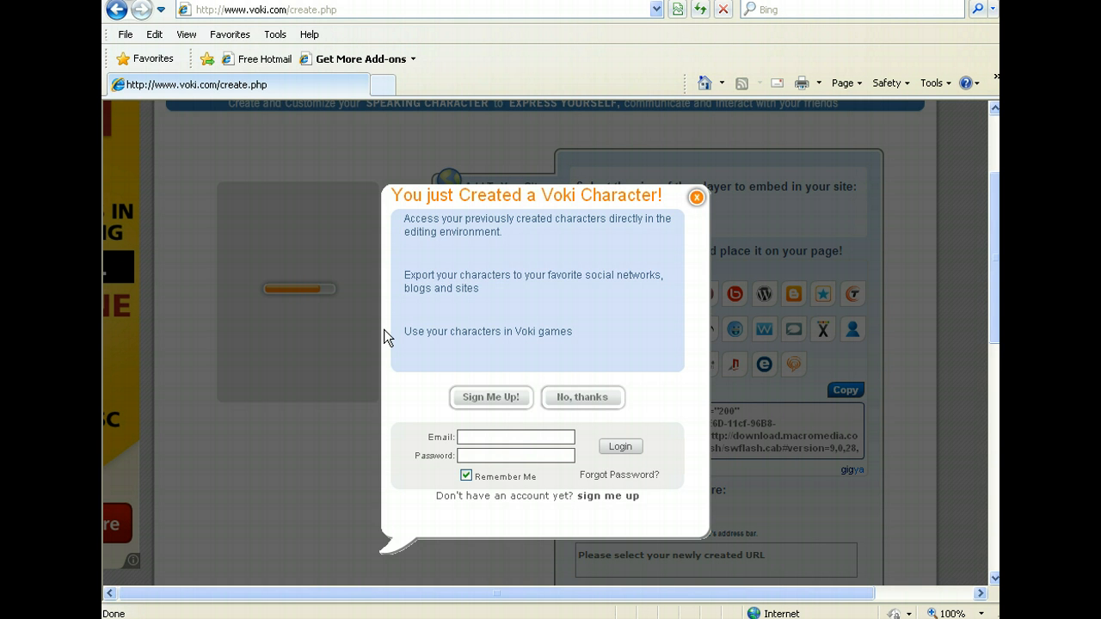
click(562, 400)
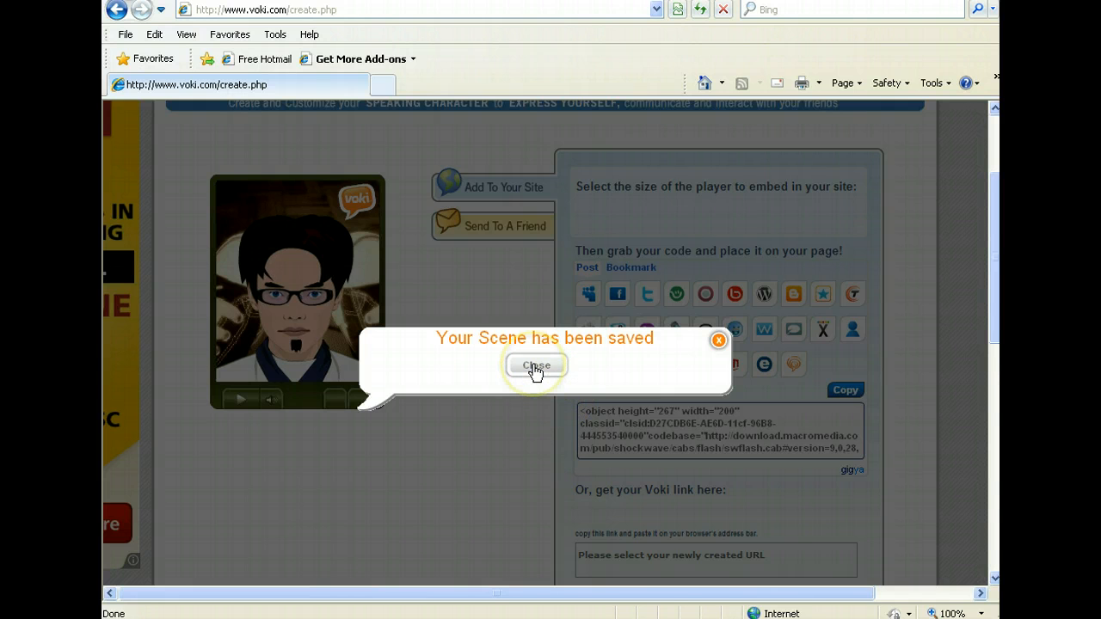
click(534, 366)
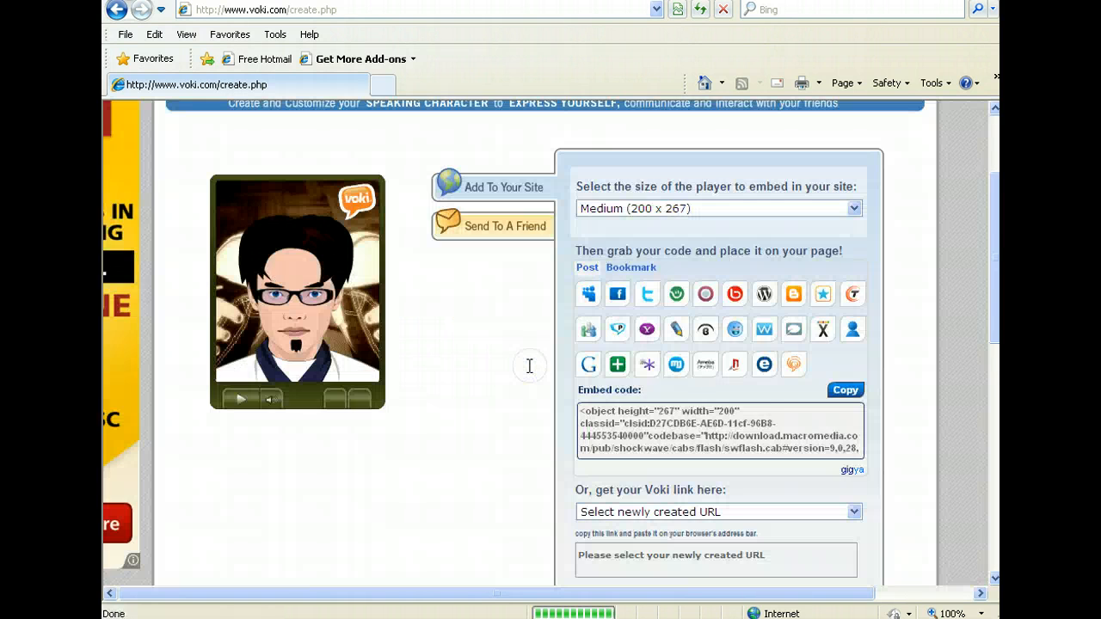
Select the medium player's embed code, look at the Send To A Friend form, and return to the Add To Your Site options
mouse_move(992, 300)
mouse_down()
mouse_move(992, 327)
mouse_move(988, 312)
mouse_up()
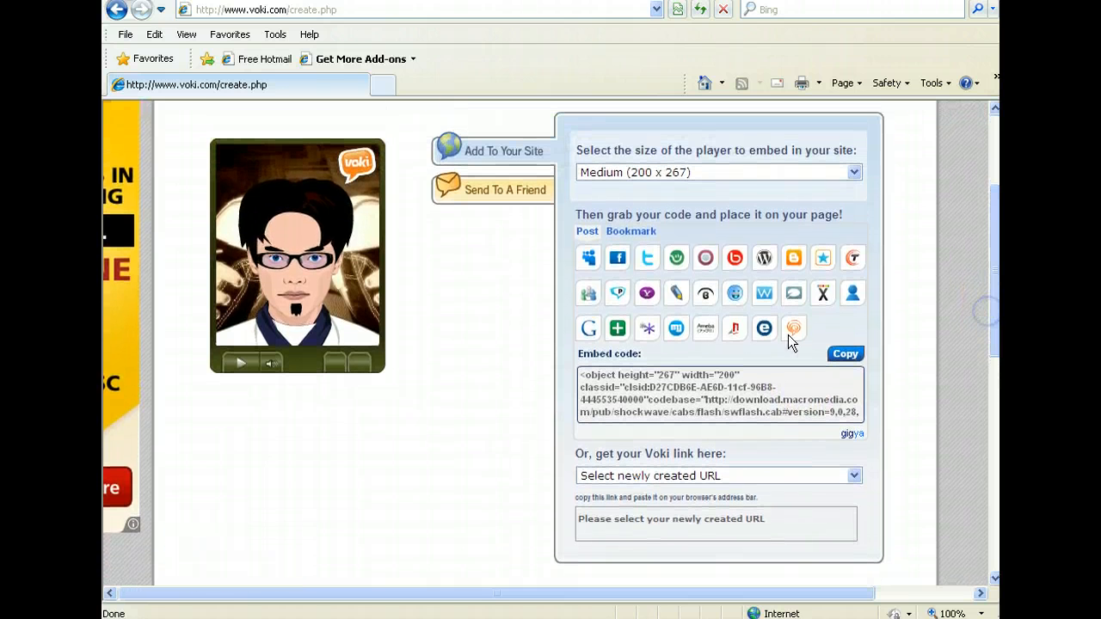
click(583, 383)
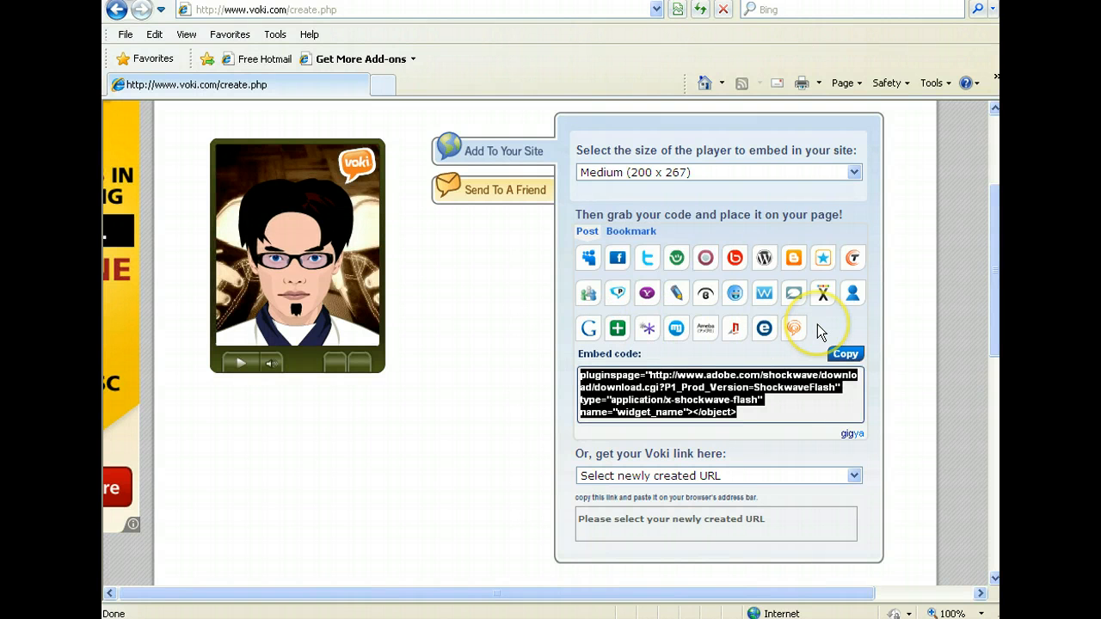
click(510, 201)
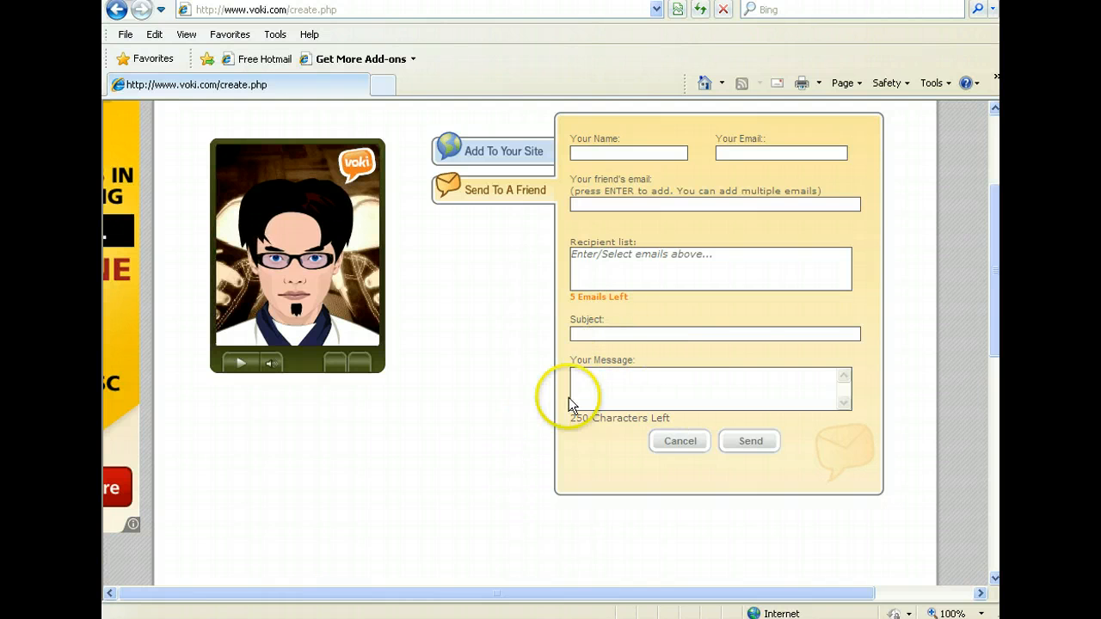
click(494, 151)
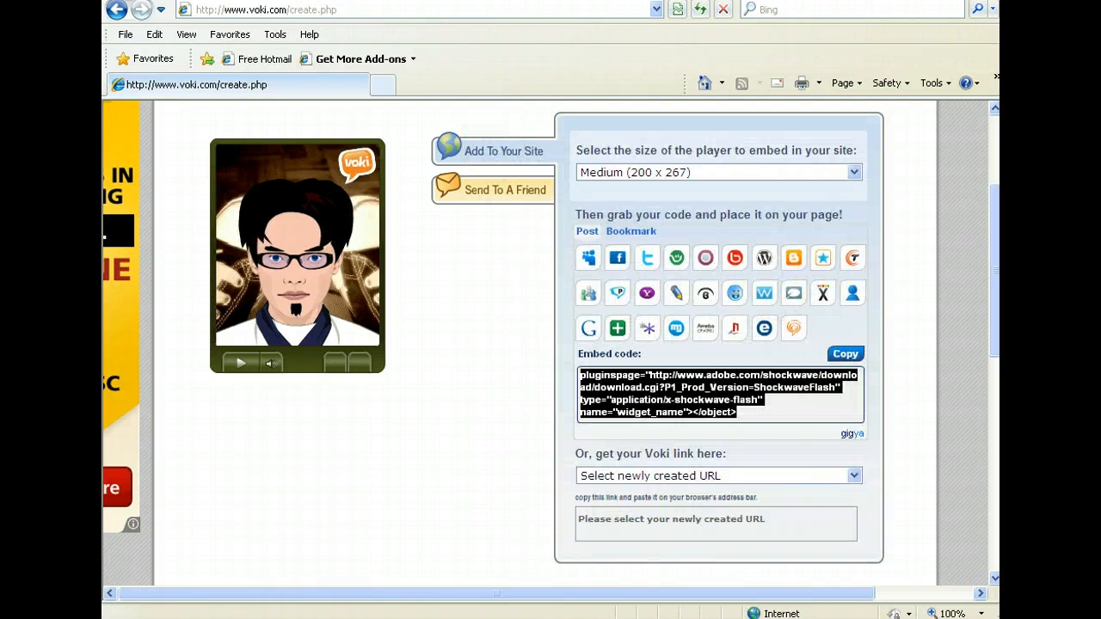
Open the Voki for Education page, visit the Teacher's Corner from there, and look through its forum sections
drag(993, 358, 971, 275)
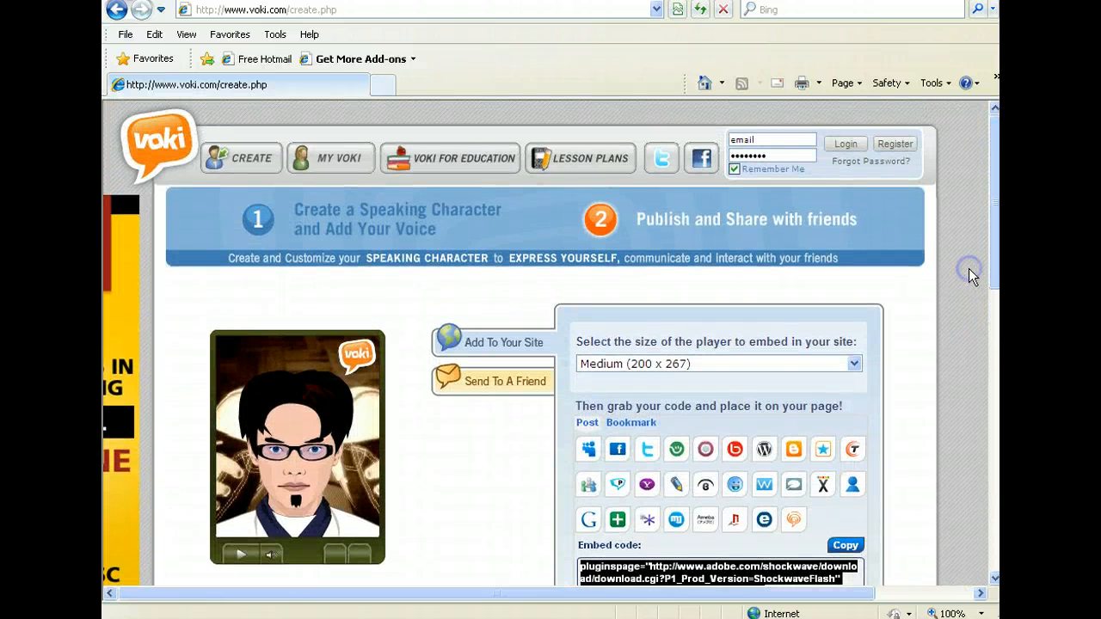
click(443, 168)
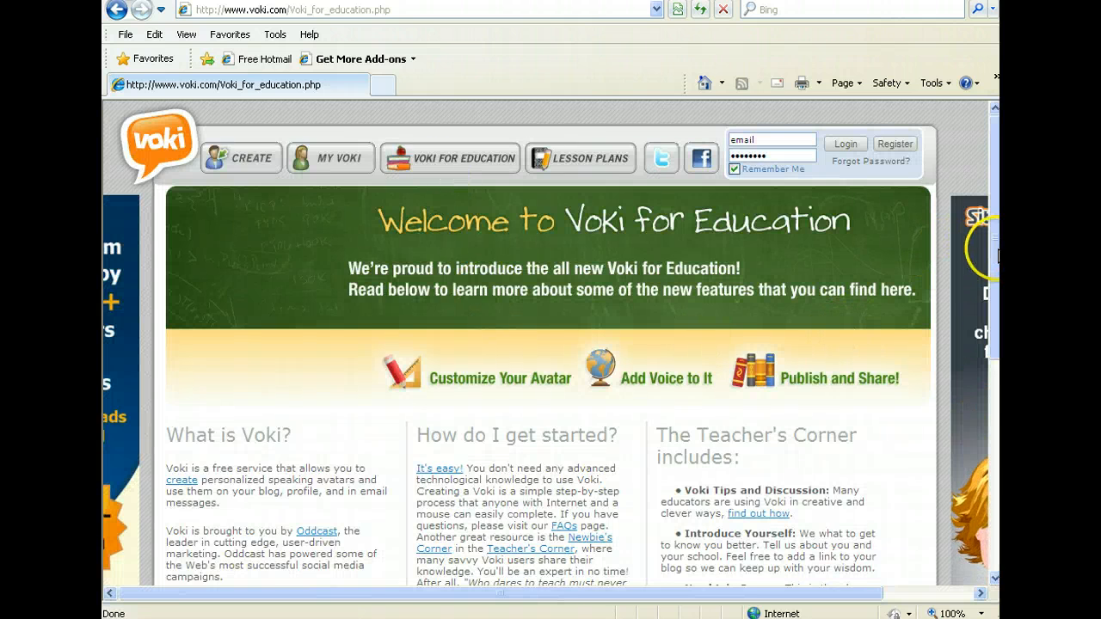
drag(998, 254, 995, 416)
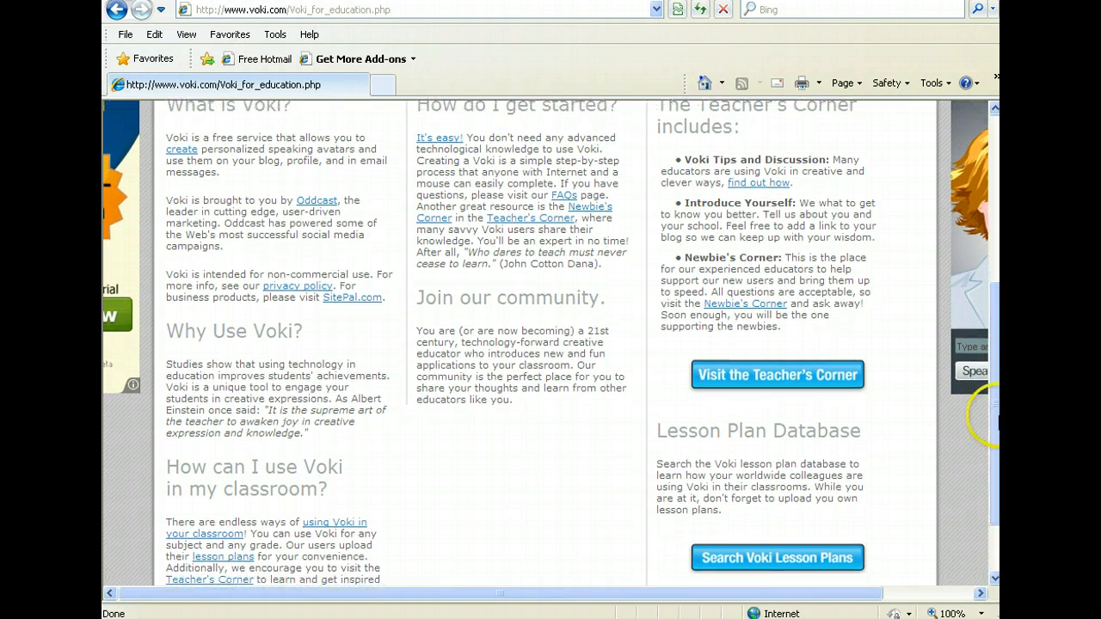
click(716, 379)
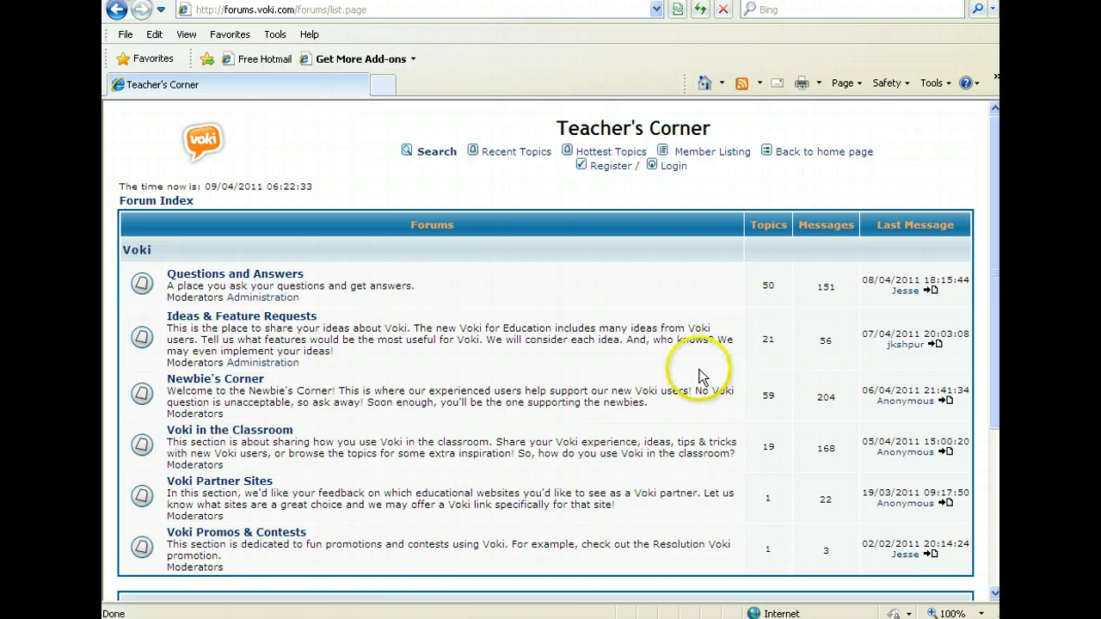
drag(997, 260, 998, 339)
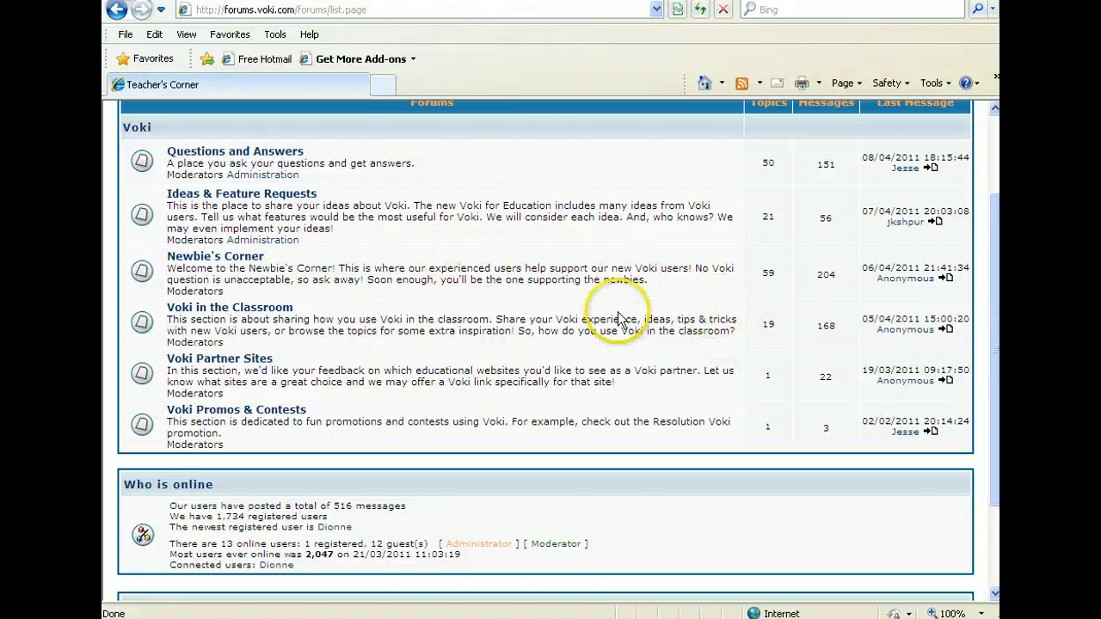
drag(993, 329, 984, 274)
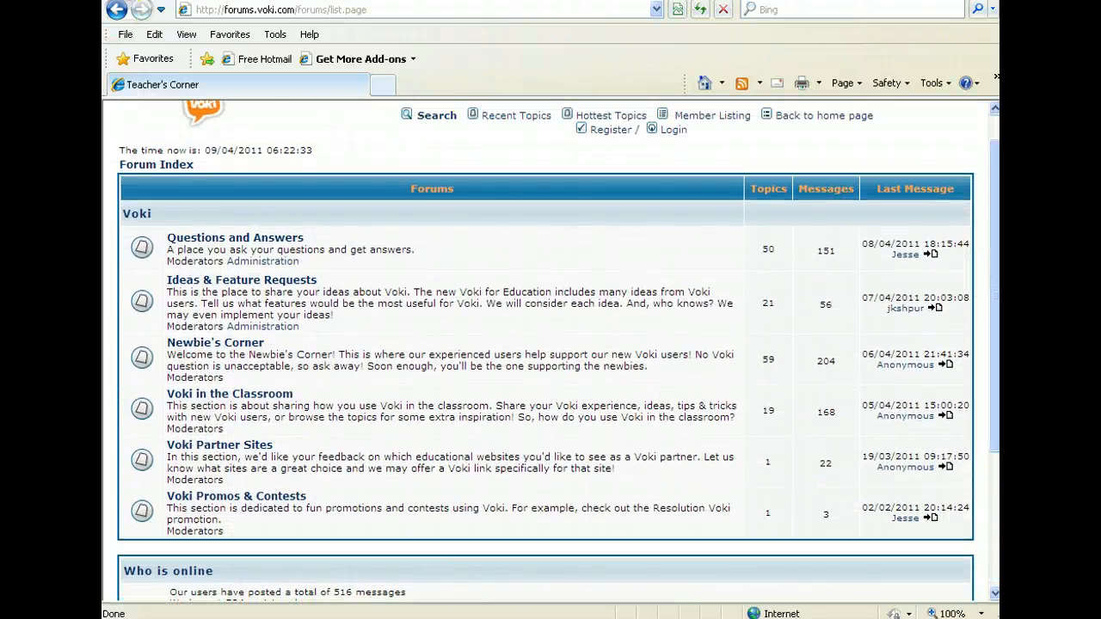
Go back to the Voki for Education page, open the lesson plan database, and browse the listed lesson plans
click(116, 10)
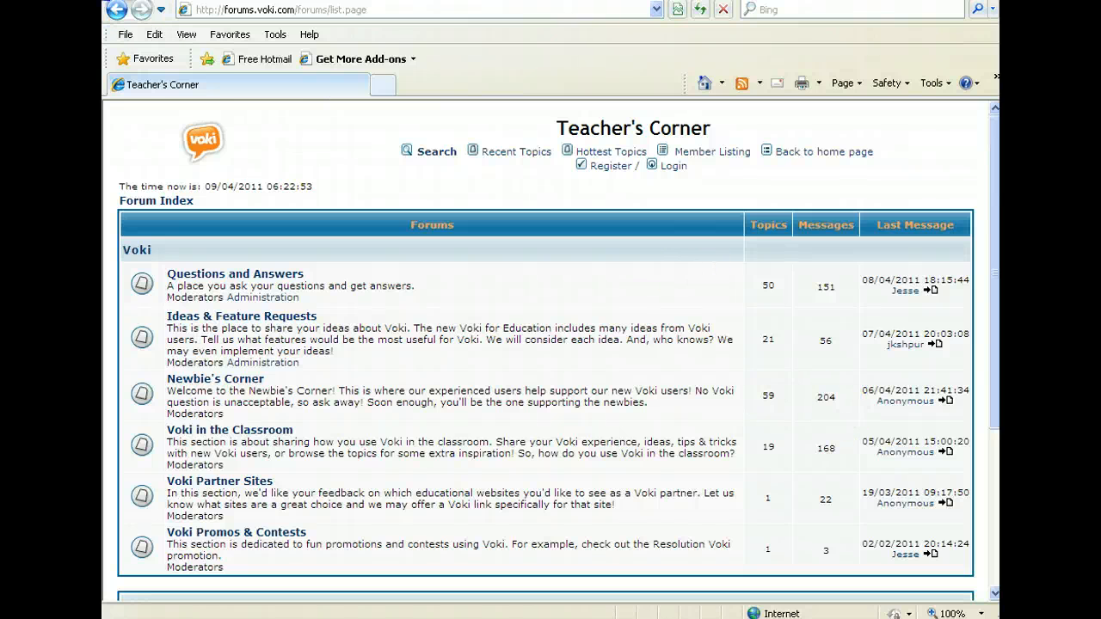
click(141, 9)
click(994, 189)
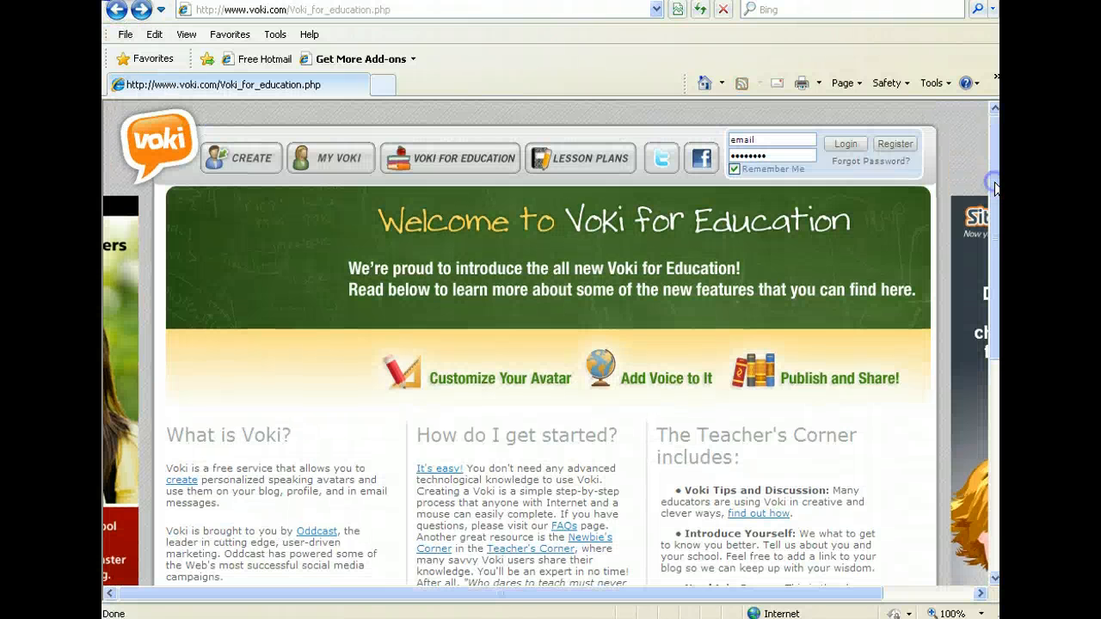
drag(994, 189, 983, 400)
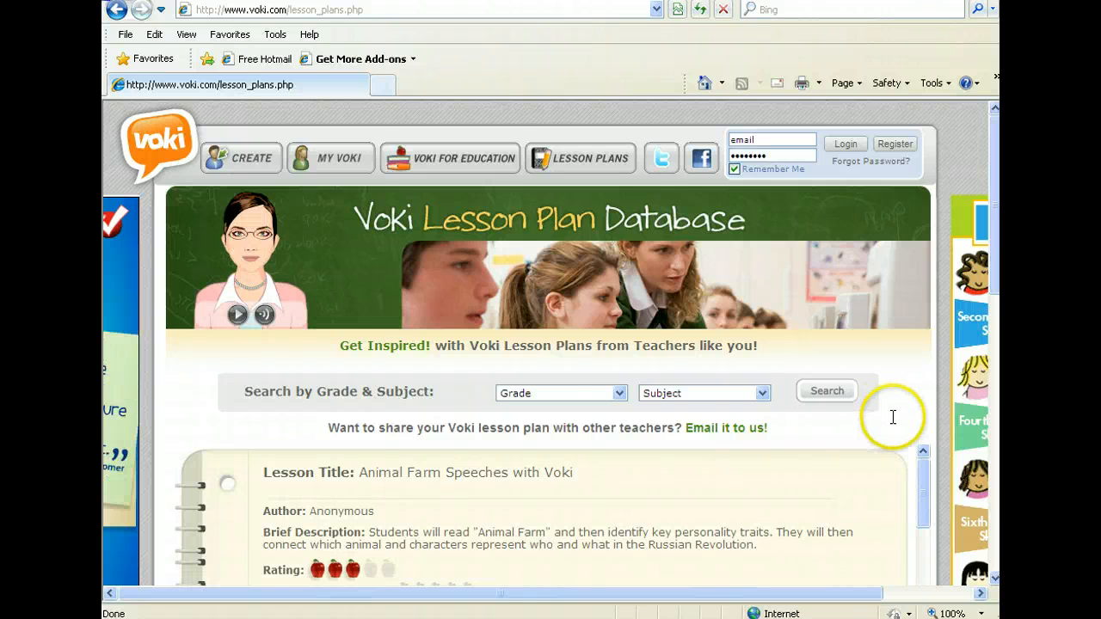
drag(920, 491, 919, 506)
drag(994, 280, 995, 338)
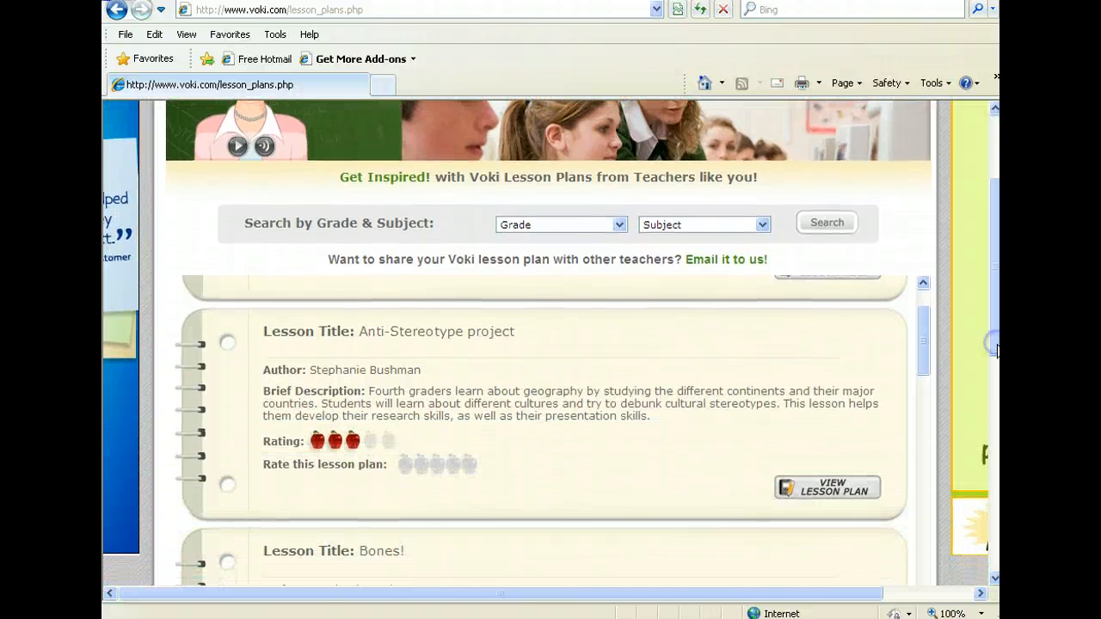
Examine the grade and subject options of the lesson plan search, and return to the first lesson plan in the list
click(550, 230)
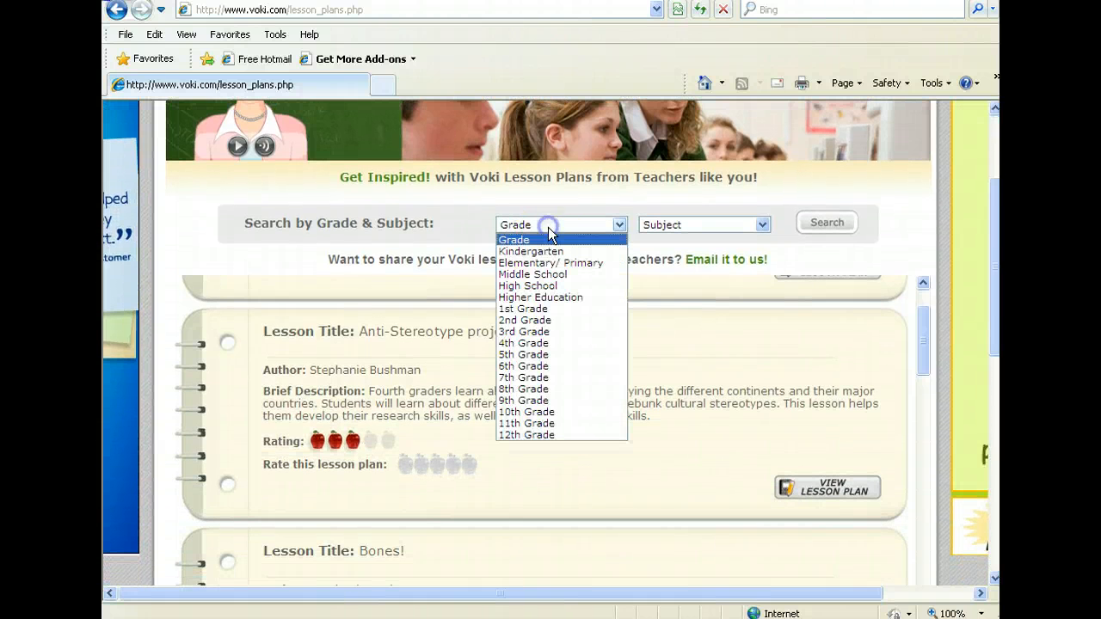
click(720, 222)
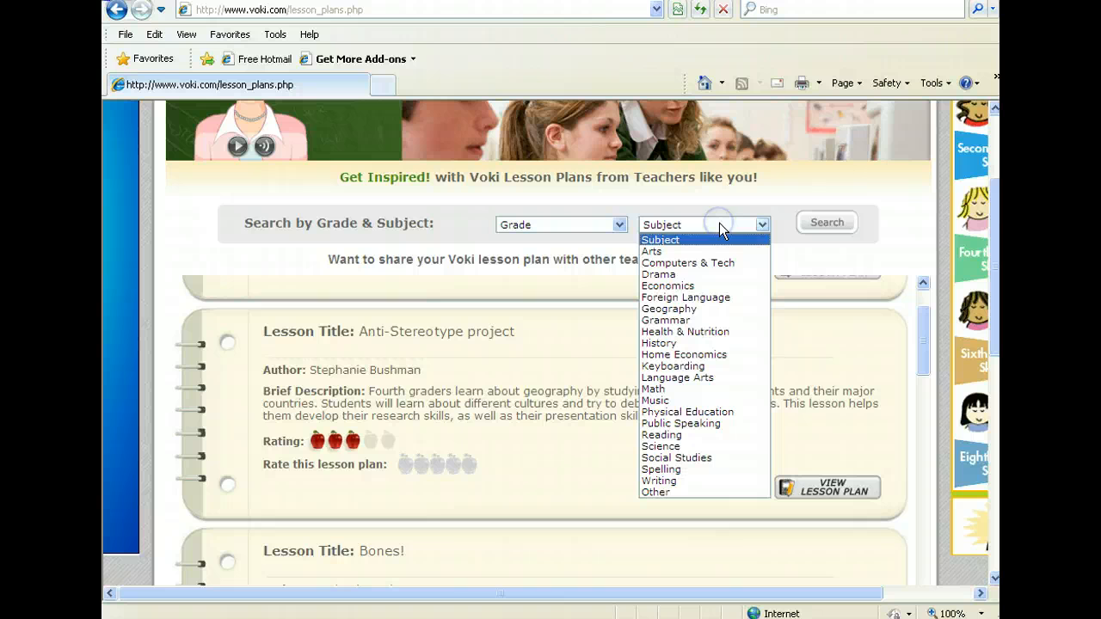
click(866, 316)
mouse_move(932, 336)
mouse_down()
mouse_move(922, 304)
mouse_move(924, 331)
mouse_move(923, 316)
mouse_up()
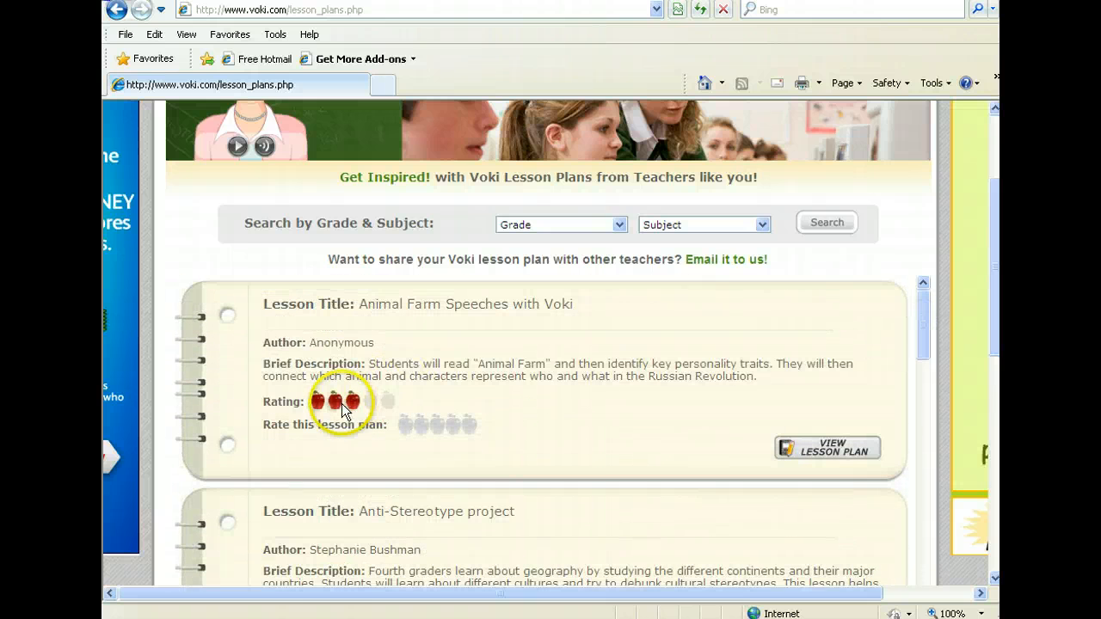
Open the "Animal Farm Speeches with Voki" lesson plan, read the document, and close it
click(815, 453)
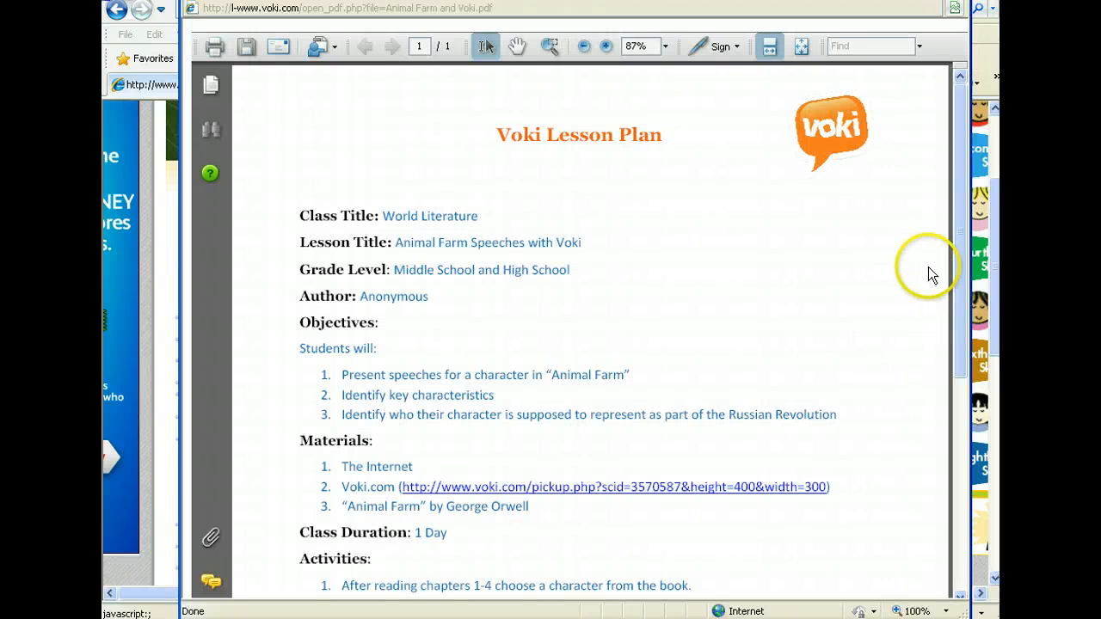
drag(957, 259, 914, 233)
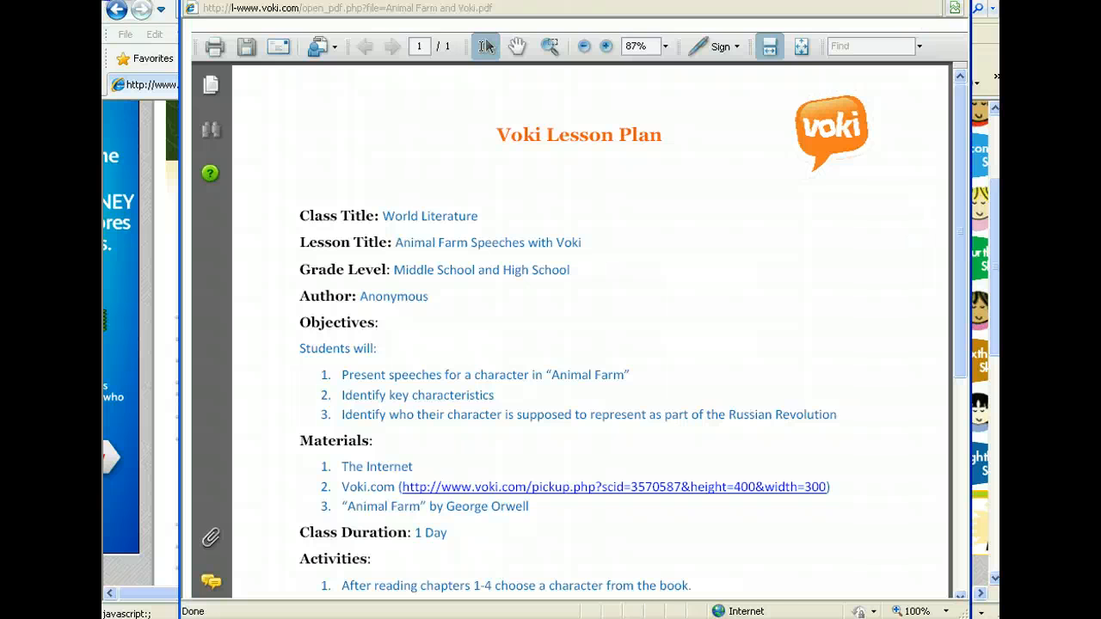
key(alt+F4)
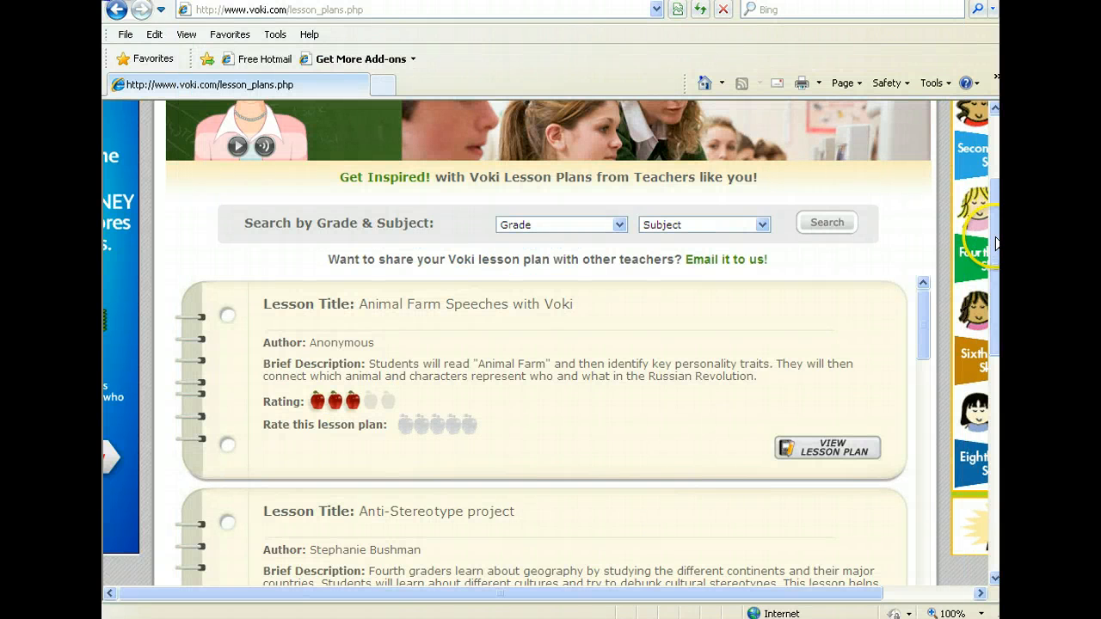
Leave the lesson plan database and return to the Voki home page
drag(996, 243, 990, 172)
click(502, 216)
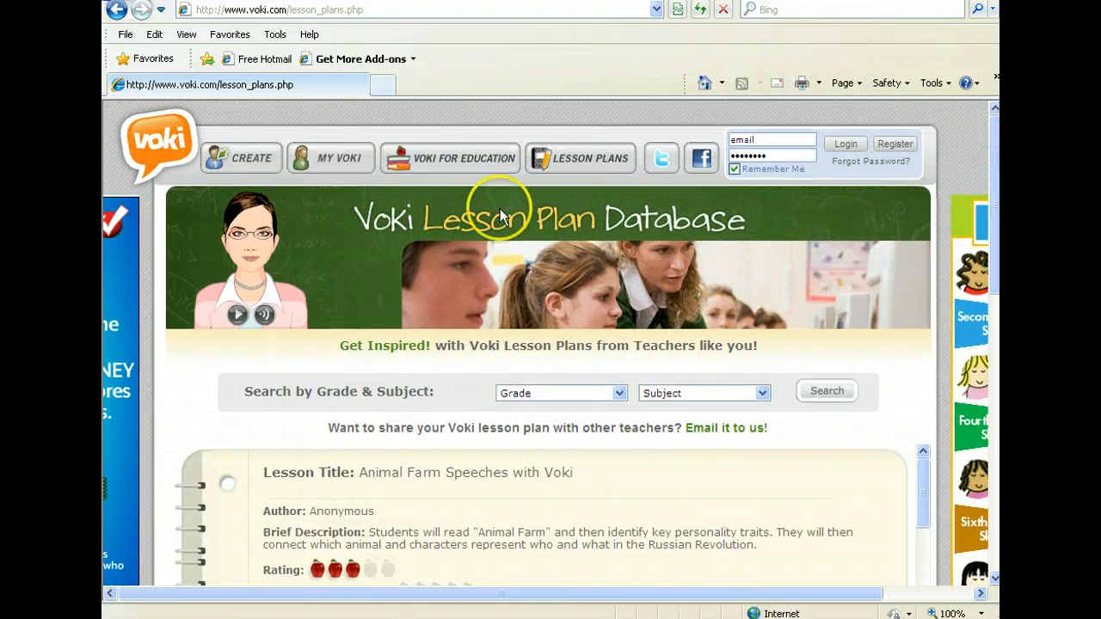
click(166, 139)
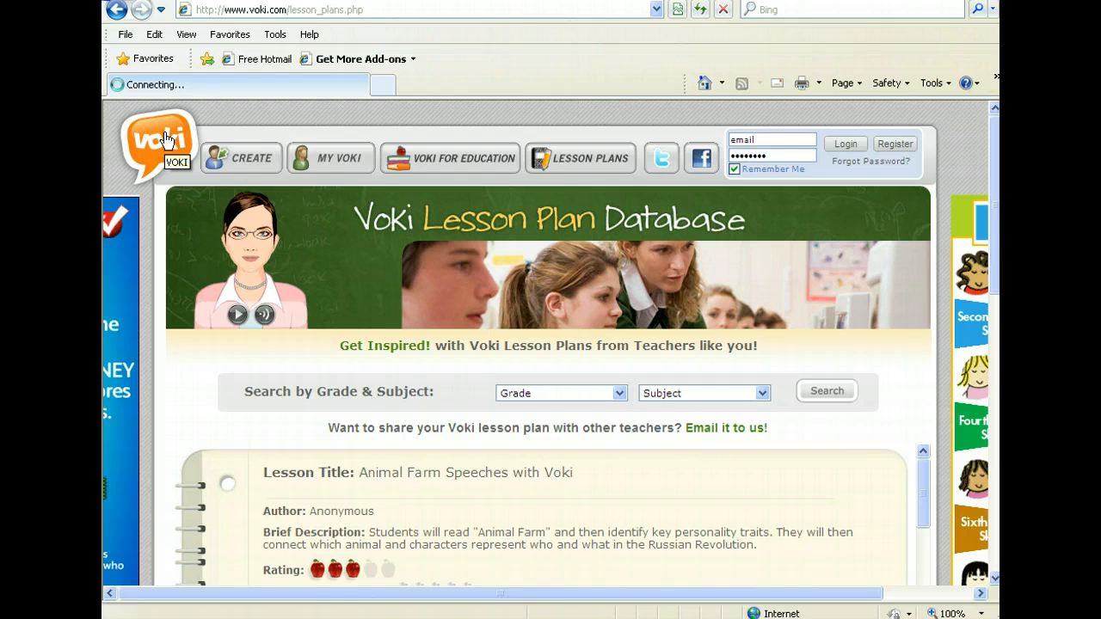